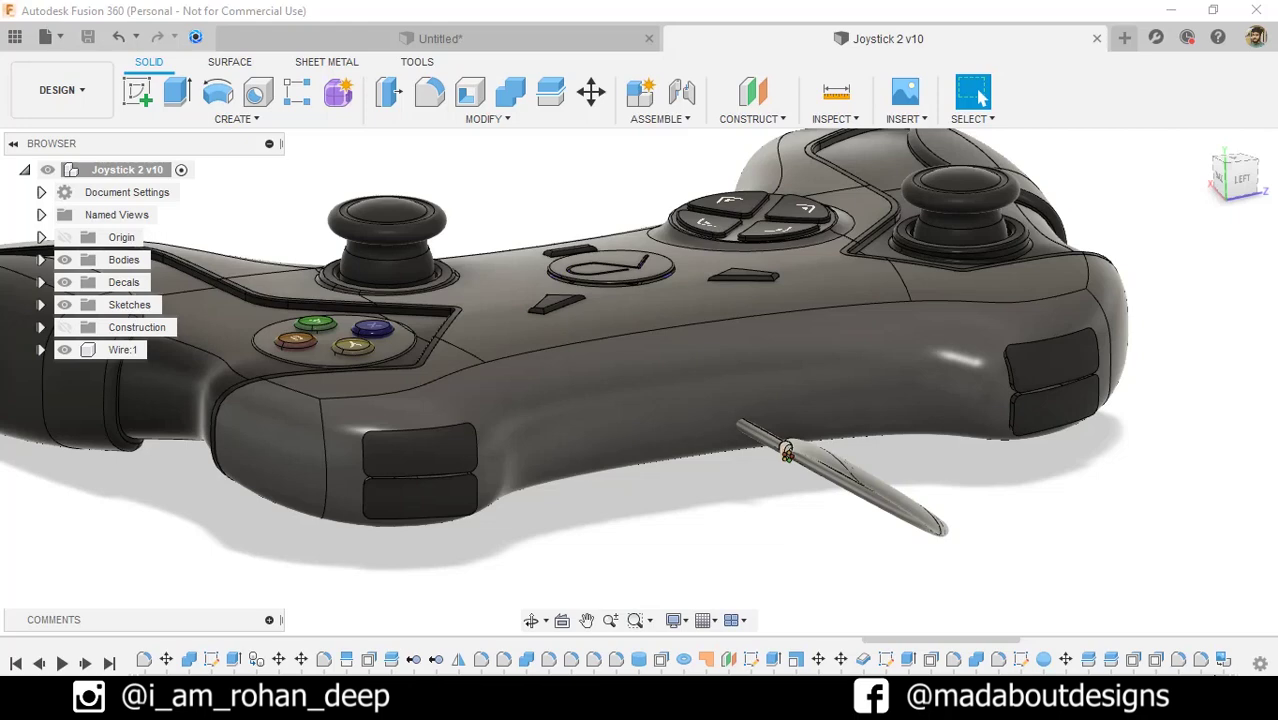
# Zoom and orbit to inspect the joystick's wire end, then switch to the Untitled design
pyautogui.scroll(4, 995, 525)
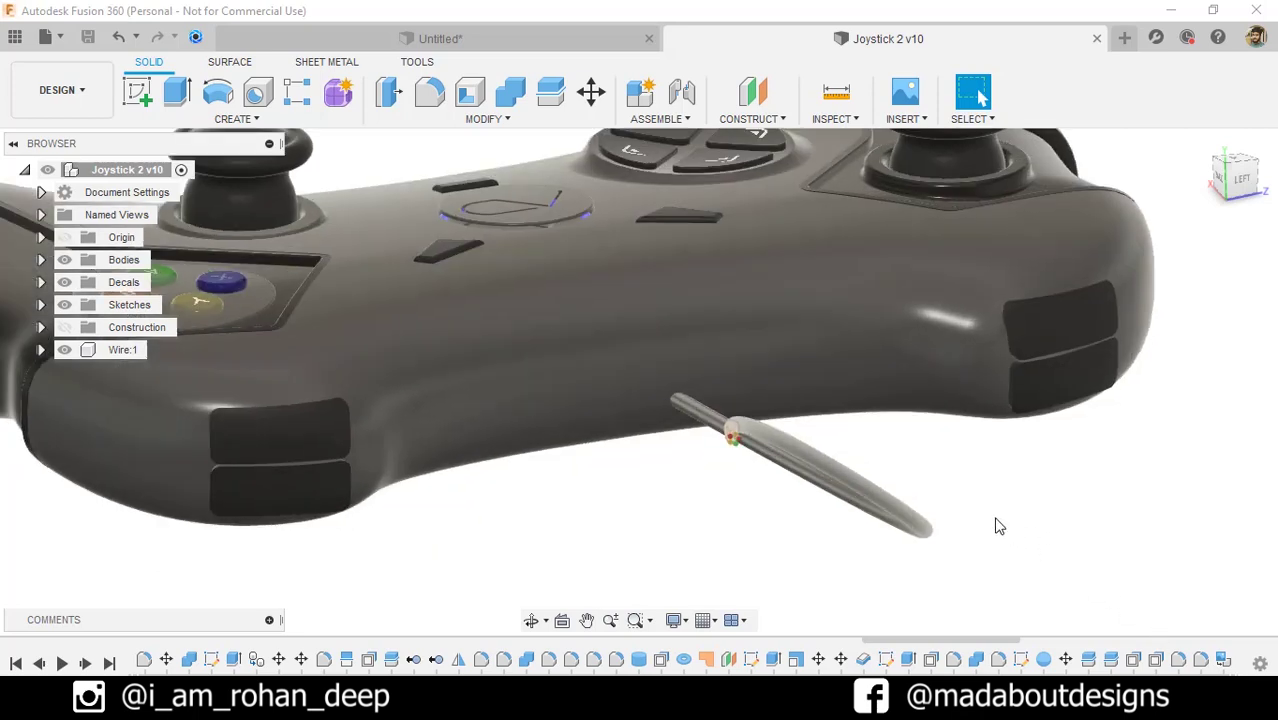
pyautogui.scroll(2, 665, 443)
pyautogui.keyDown('shift'); pyautogui.moveTo(723, 486); pyautogui.dragTo(593, 548, button='middle'); pyautogui.keyUp('shift')
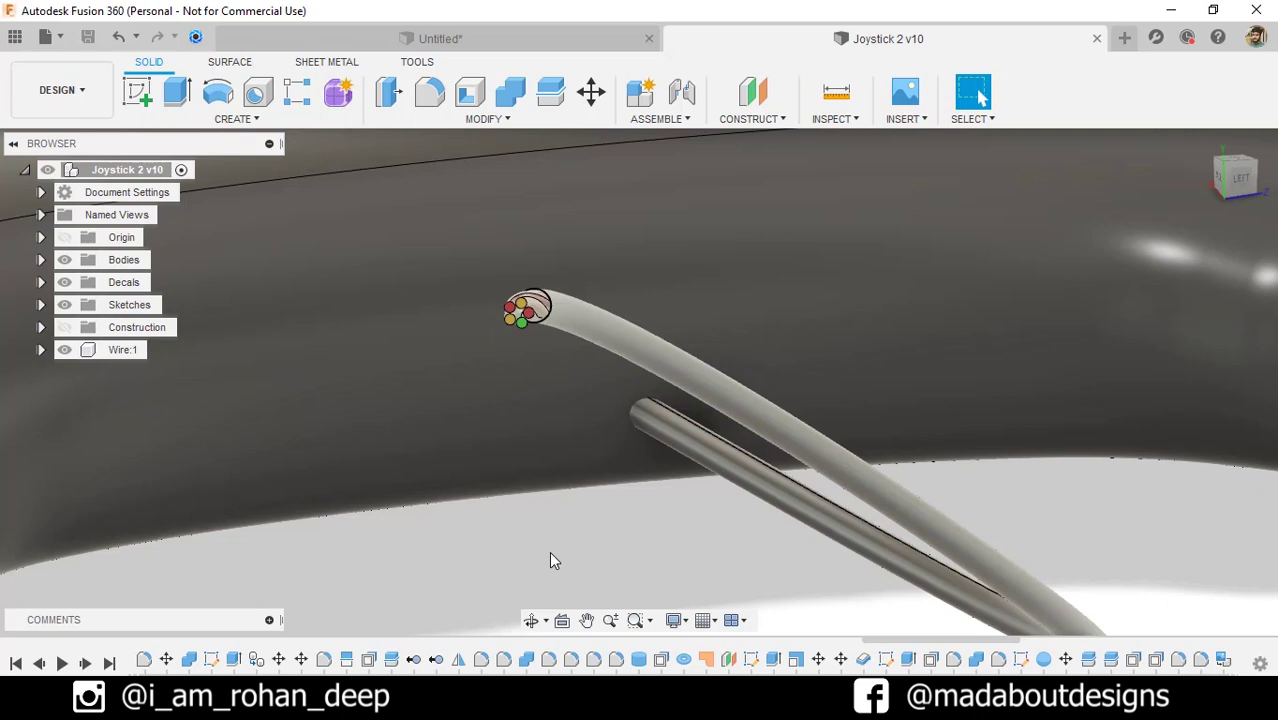
pyautogui.scroll(-6, 549, 560)
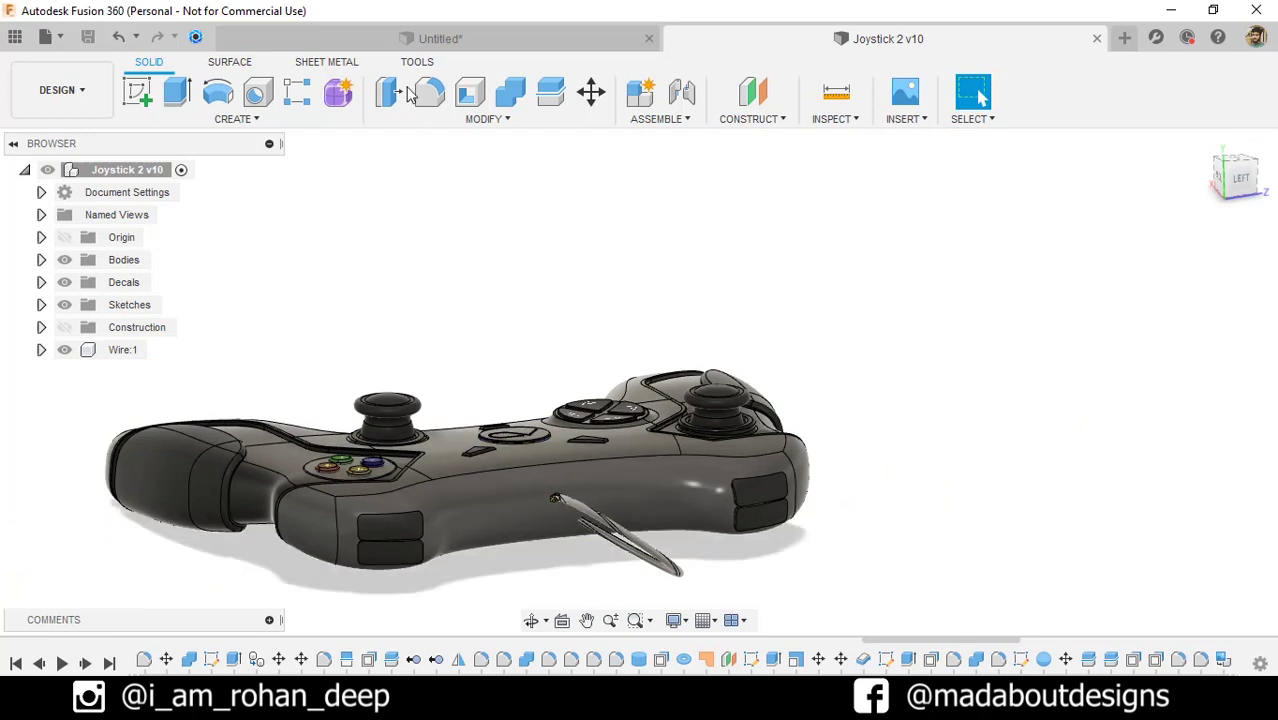
pyautogui.click(428, 37)
pyautogui.scroll(-2, 745, 408)
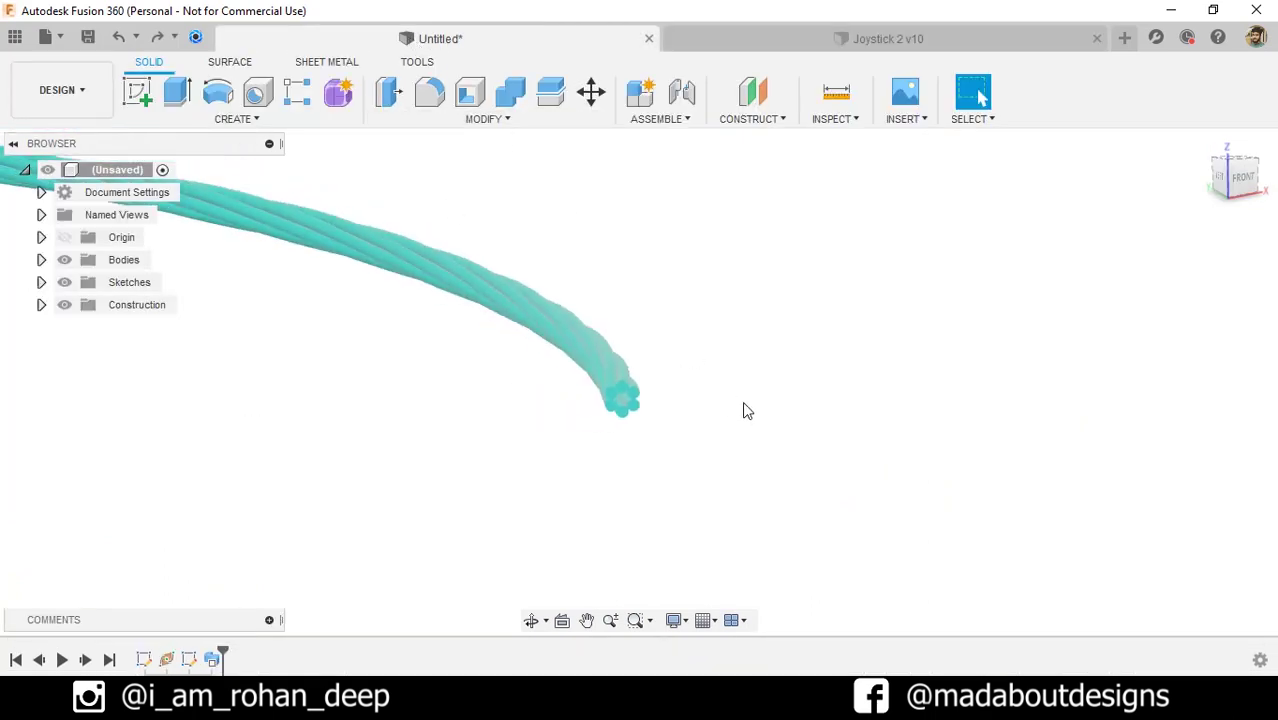
pyautogui.moveTo(745, 408); pyautogui.dragTo(739, 500, button='middle')
pyautogui.scroll(-4, 741, 500)
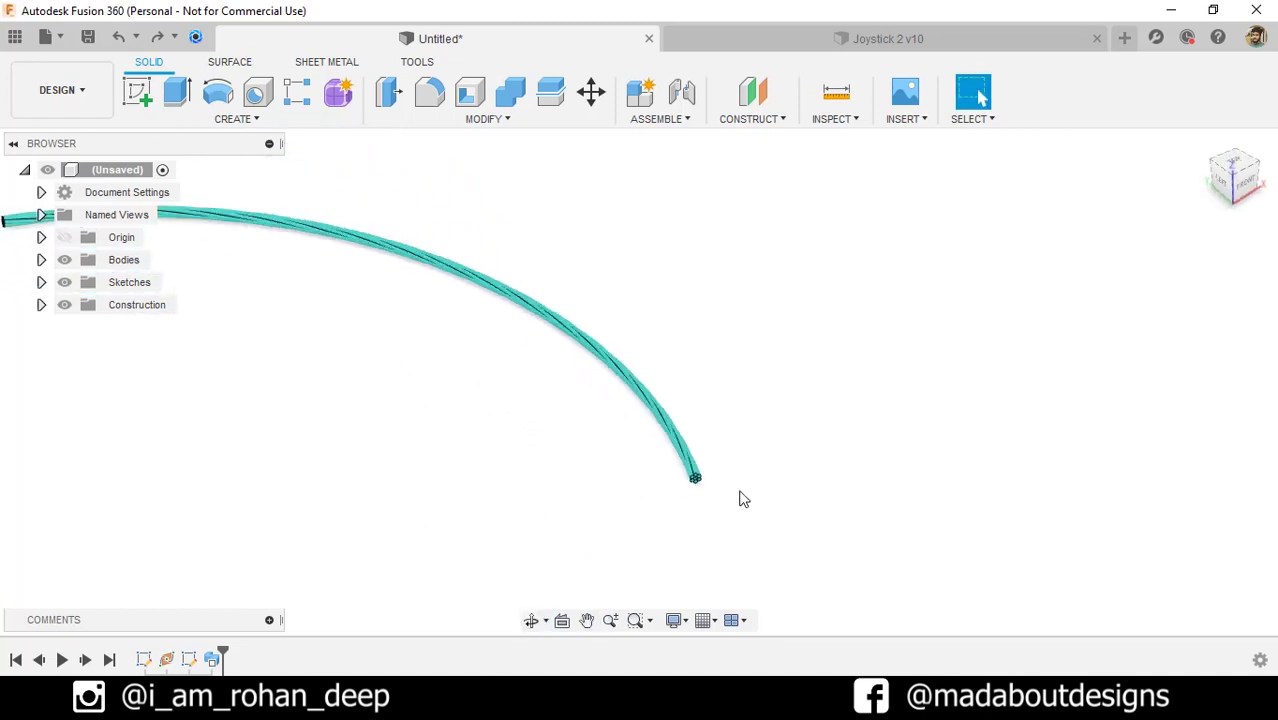
pyautogui.scroll(3, 747, 499)
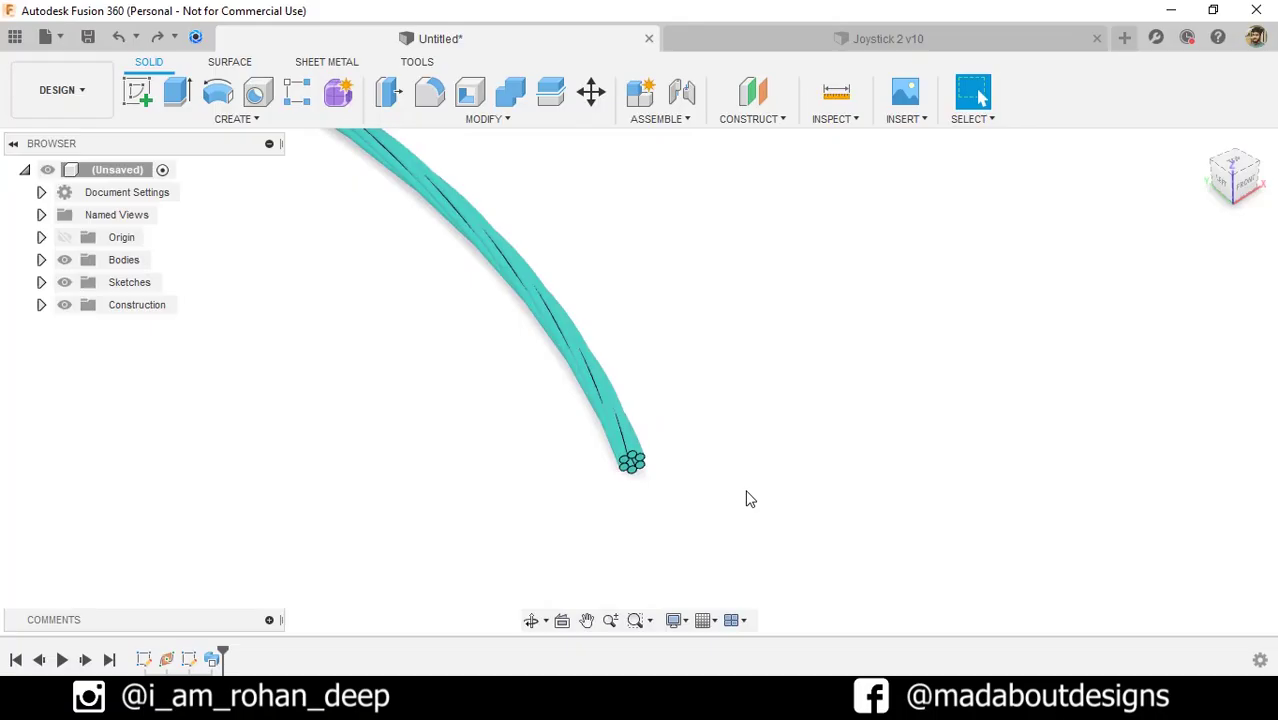
# Create a new design and start a sketch on the XY ground plane
pyautogui.click(46, 36)
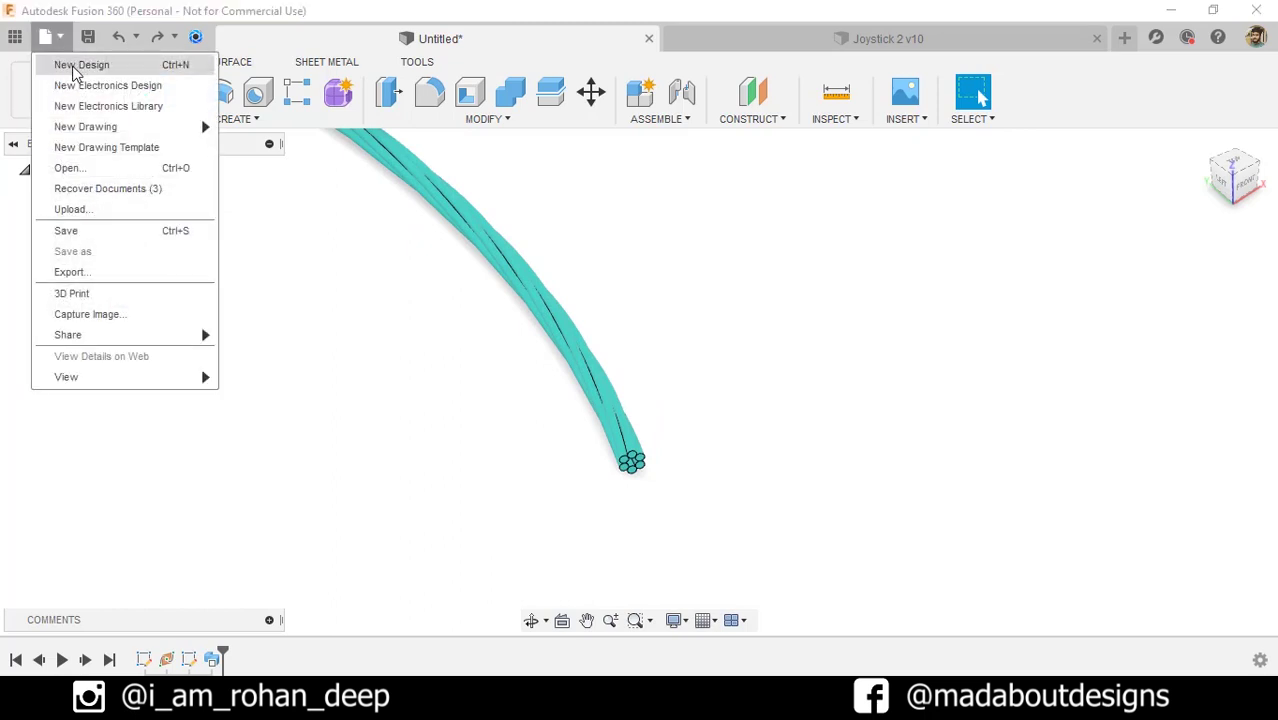
pyautogui.click(72, 64)
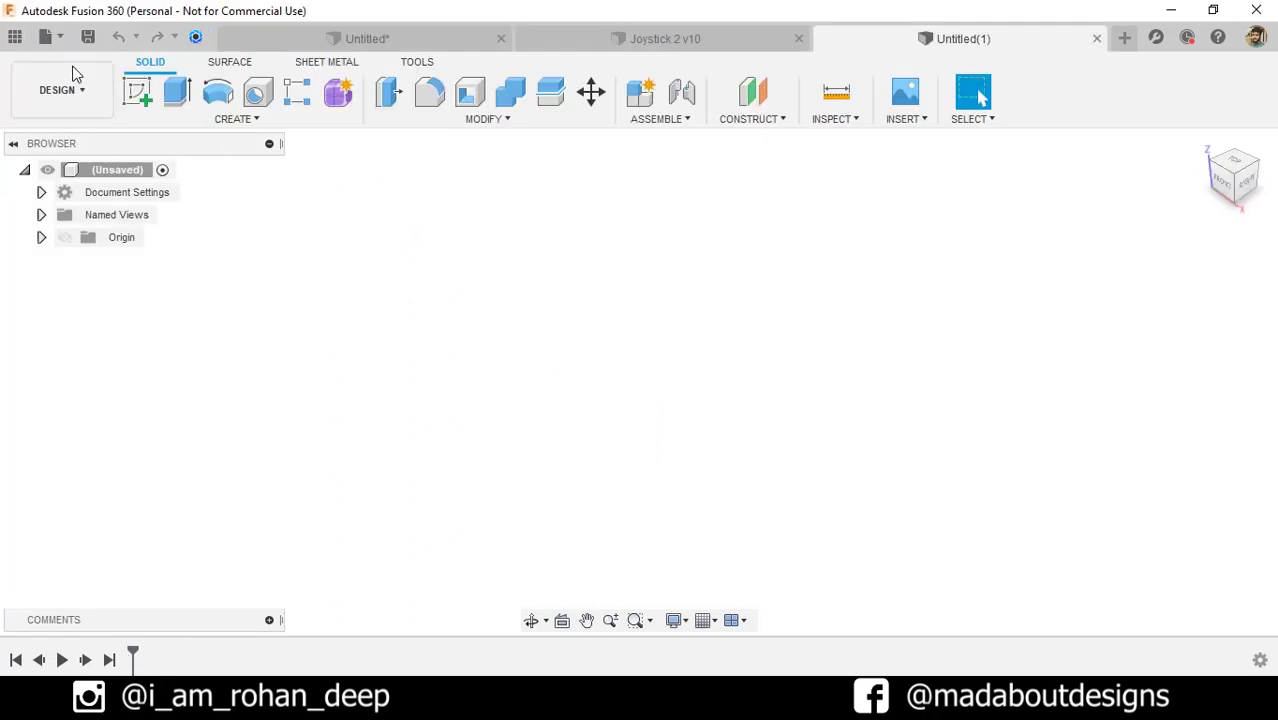
pyautogui.click(138, 92)
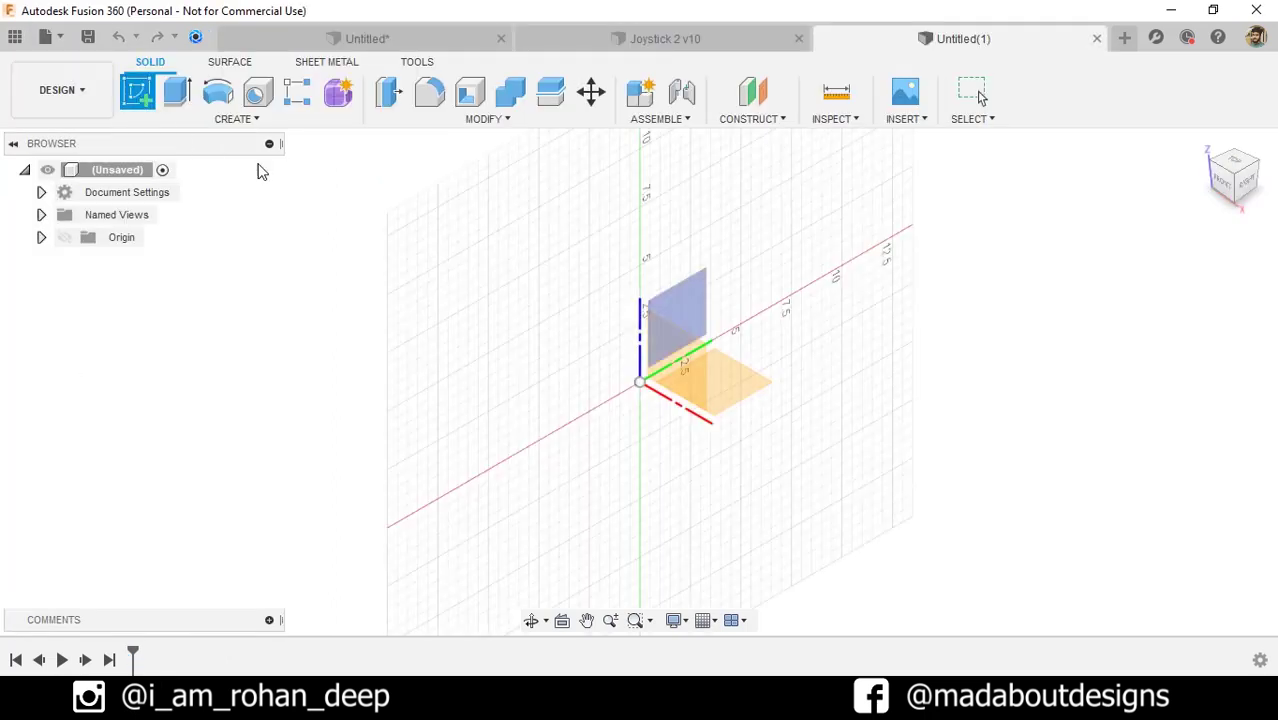
pyautogui.click(743, 395)
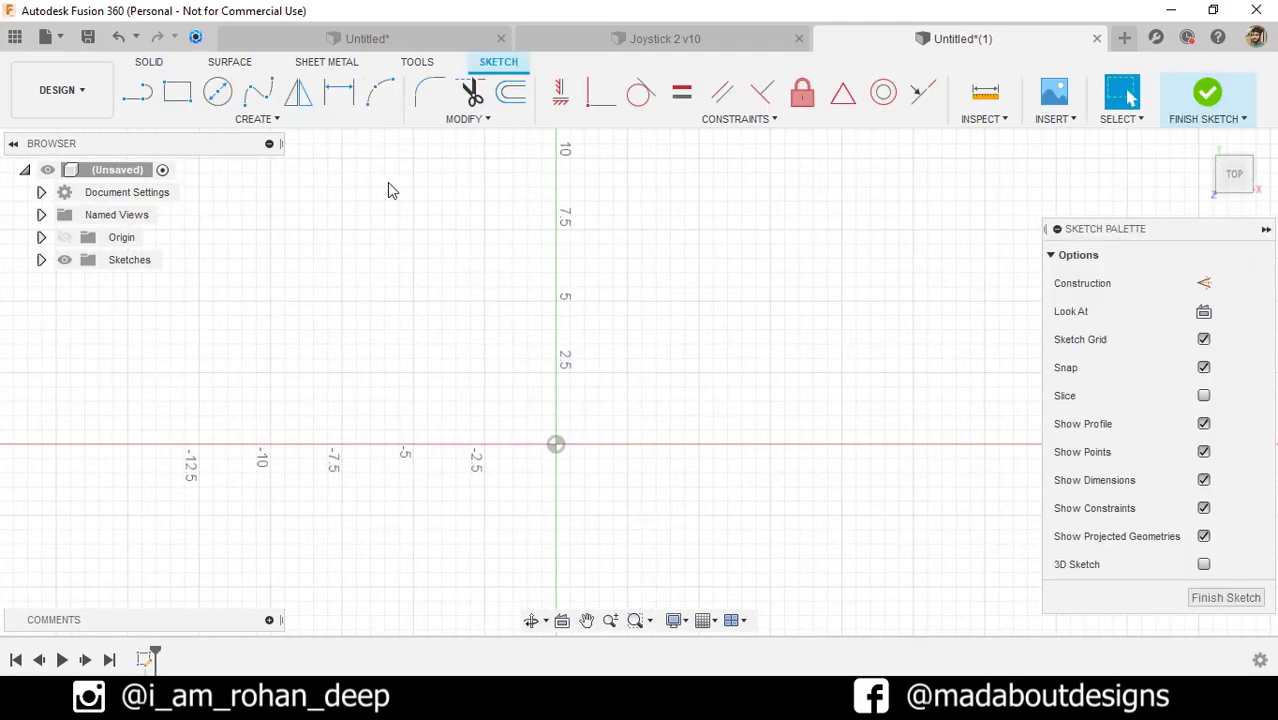
# Draw a three-point arc from left of centre to below right
pyautogui.click(305, 121)
pyautogui.moveTo(237, 208)
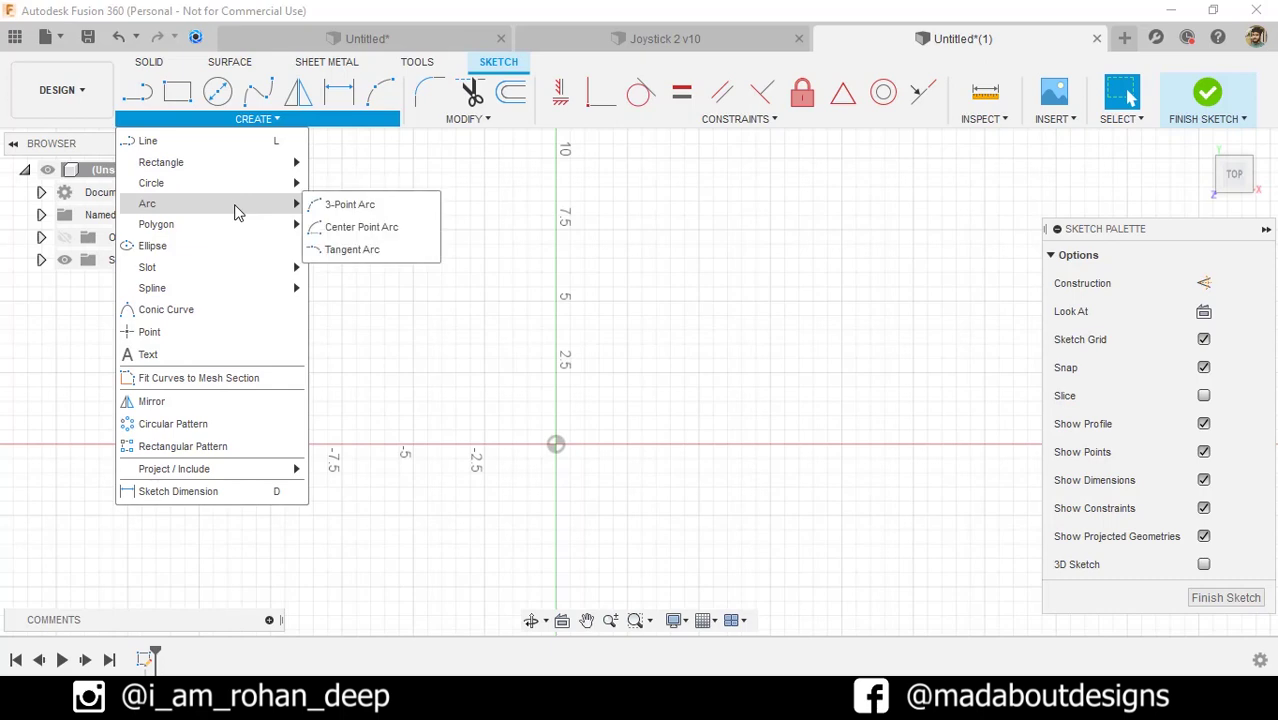
pyautogui.click(368, 207)
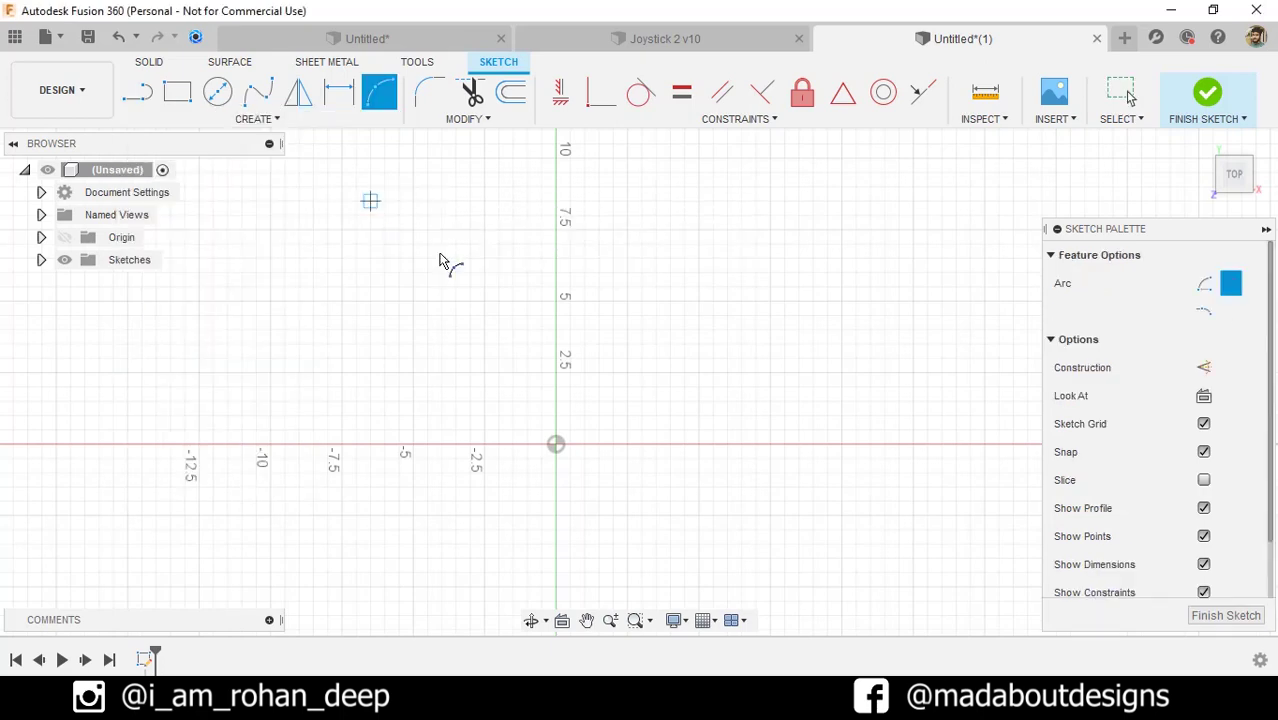
pyautogui.scroll(-1, 480, 305)
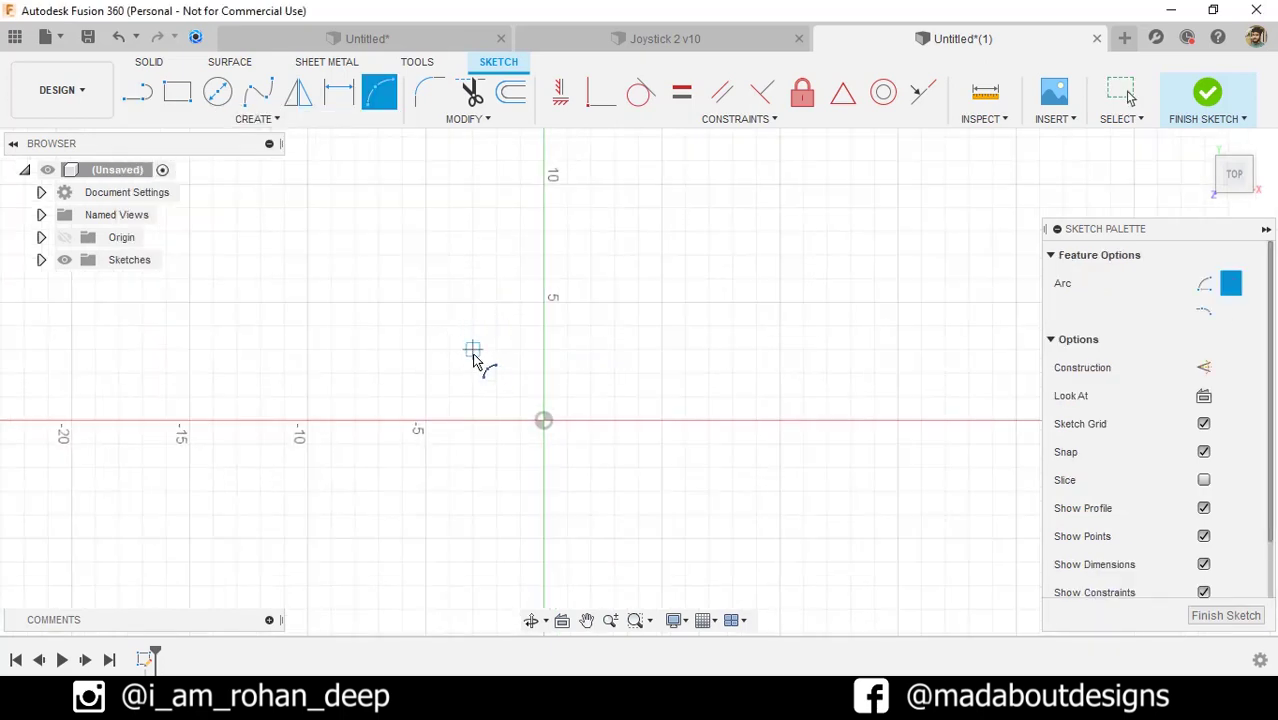
pyautogui.click(472, 350)
pyautogui.click(661, 514)
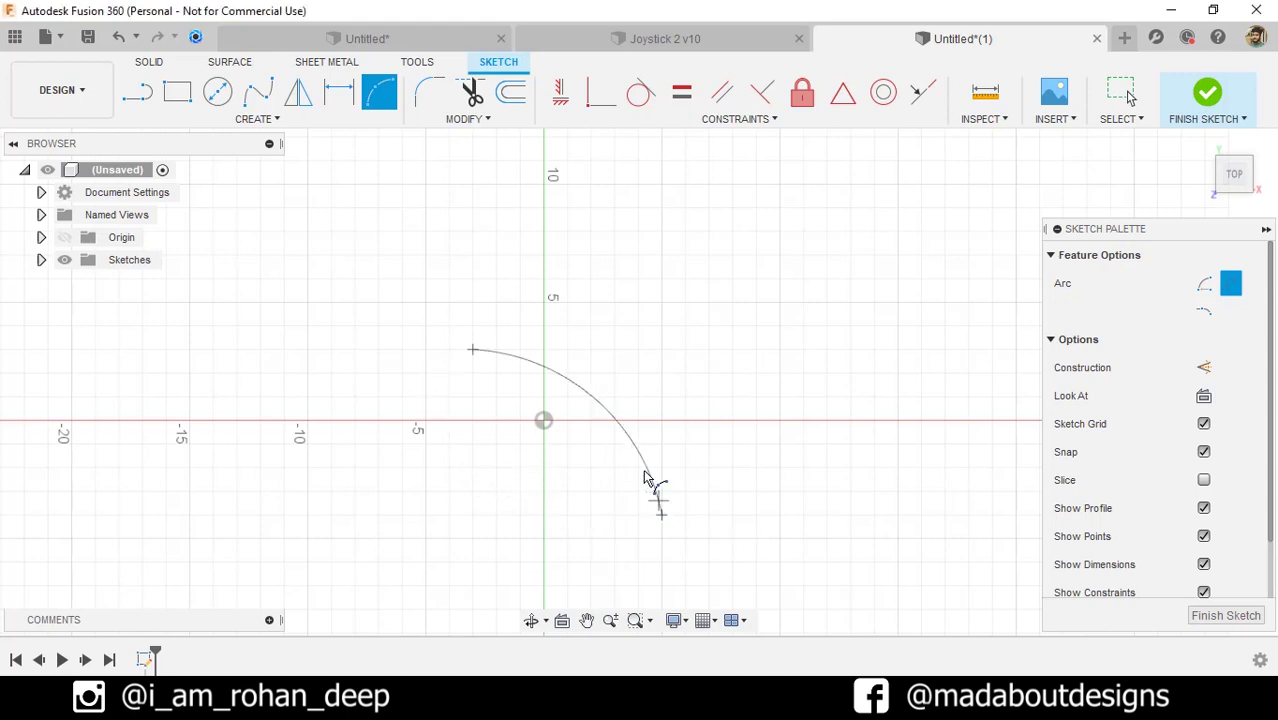
pyautogui.click(629, 444)
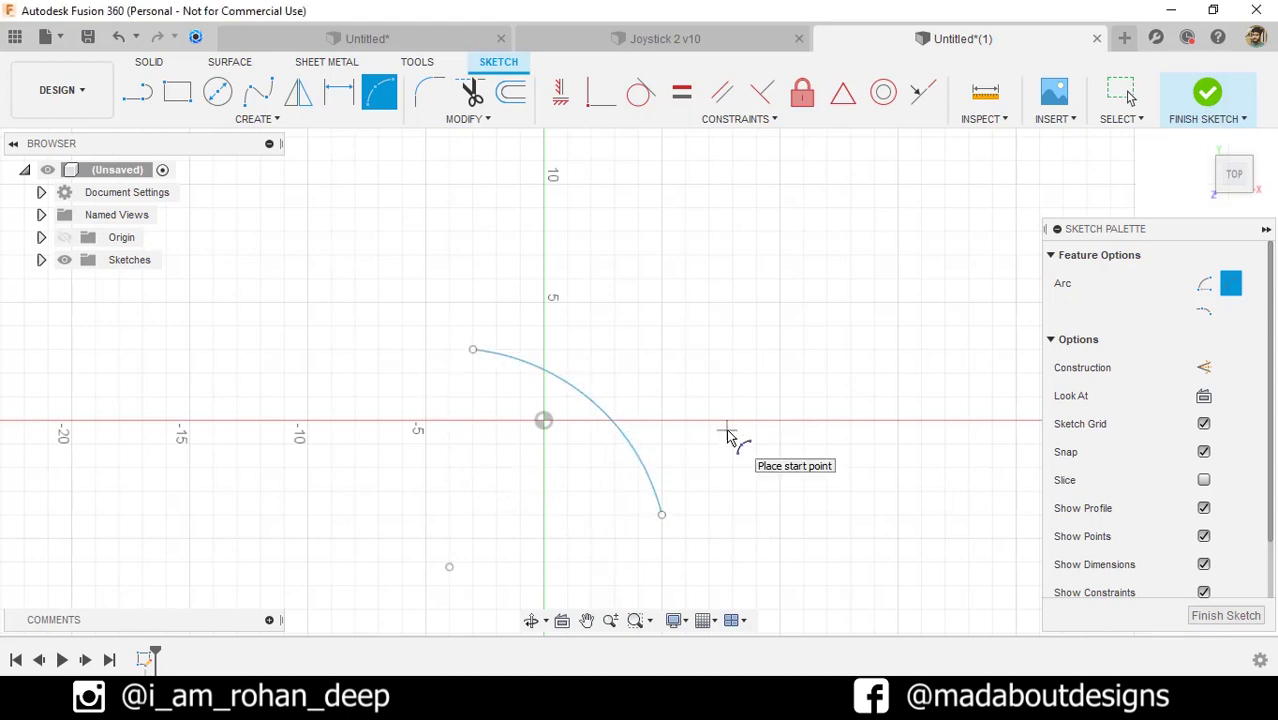
pyautogui.click(274, 122)
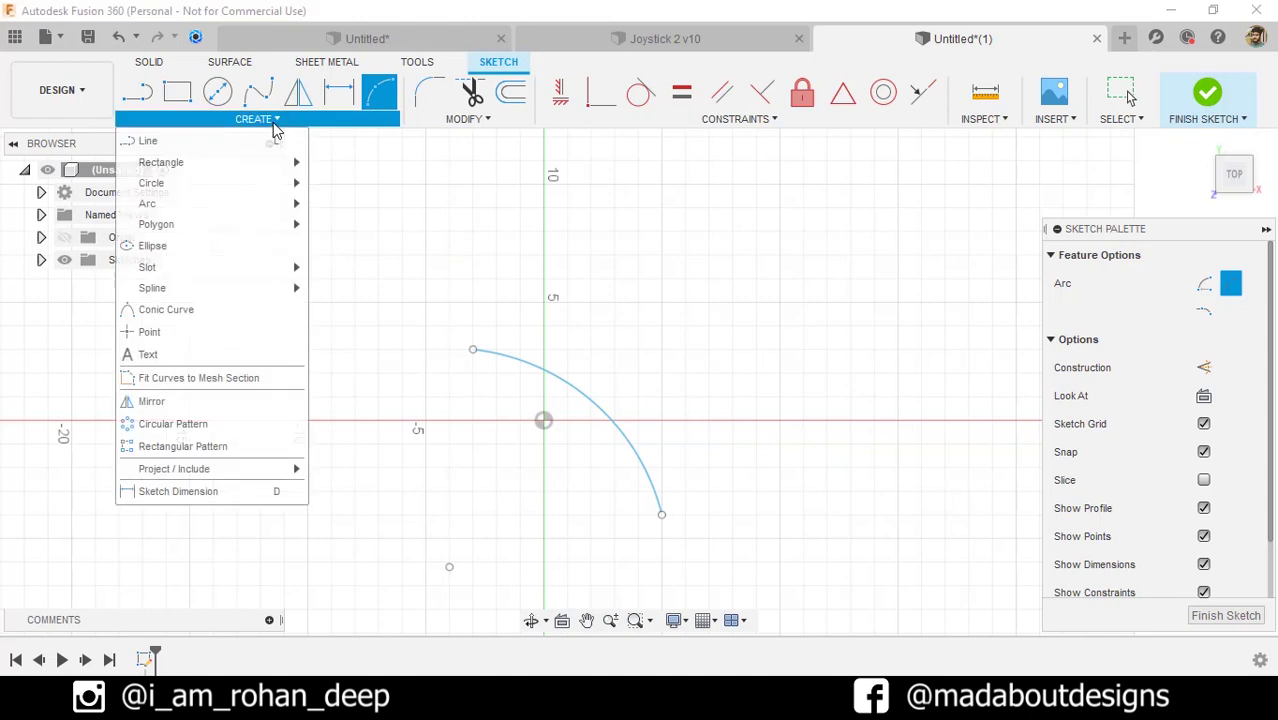
# Dimension the arc's chord between its endpoints to 10 cm
pyautogui.click(225, 495)
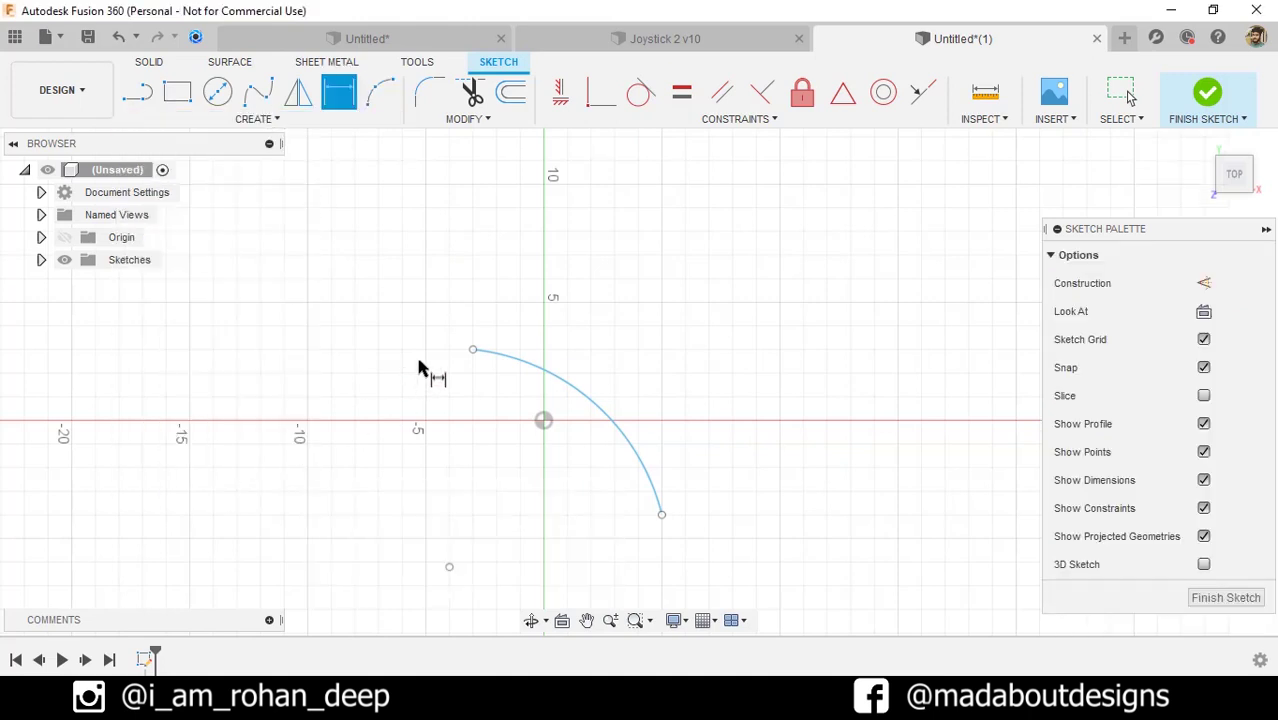
pyautogui.click(473, 350)
pyautogui.click(662, 516)
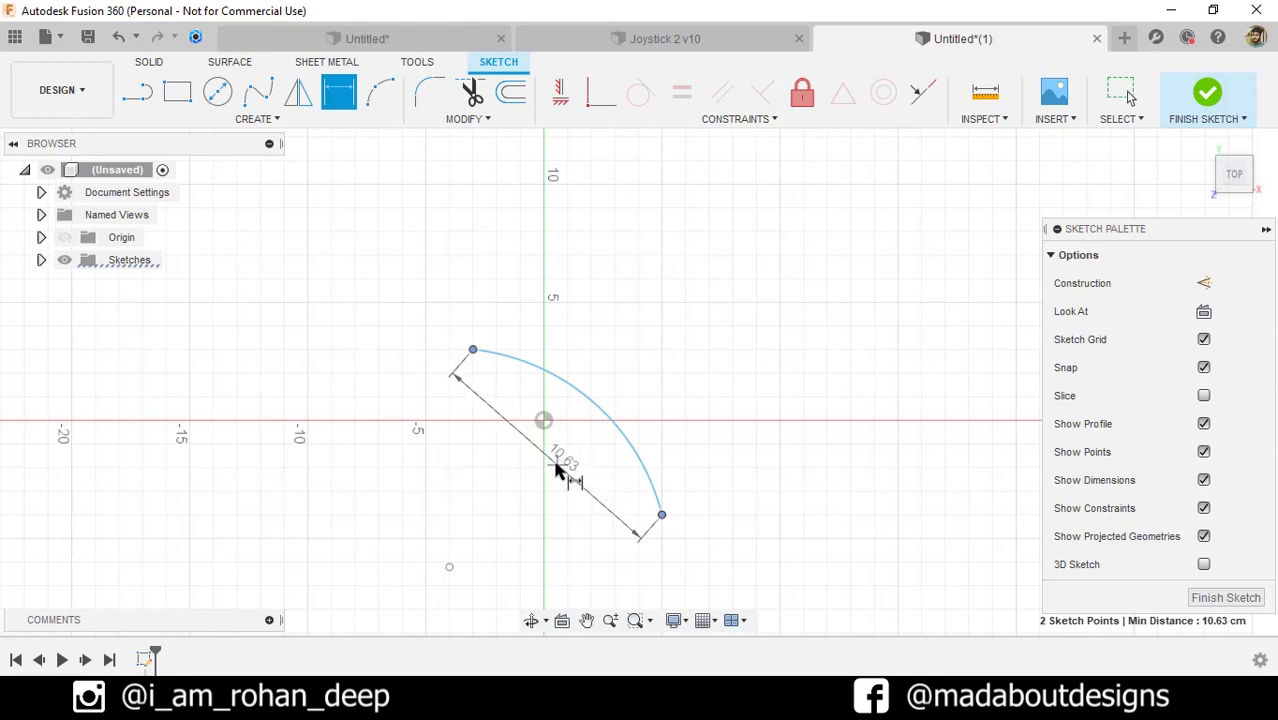
pyautogui.click(611, 482)
pyautogui.write('10')
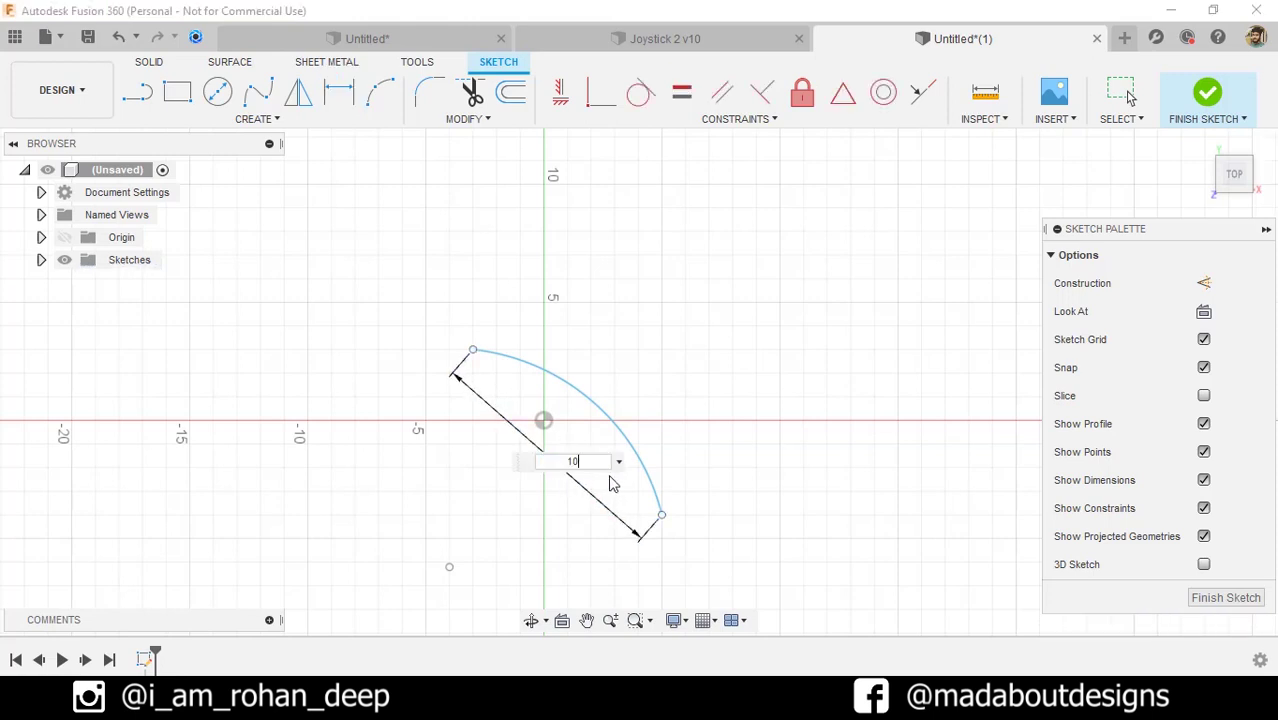
pyautogui.press('Return')
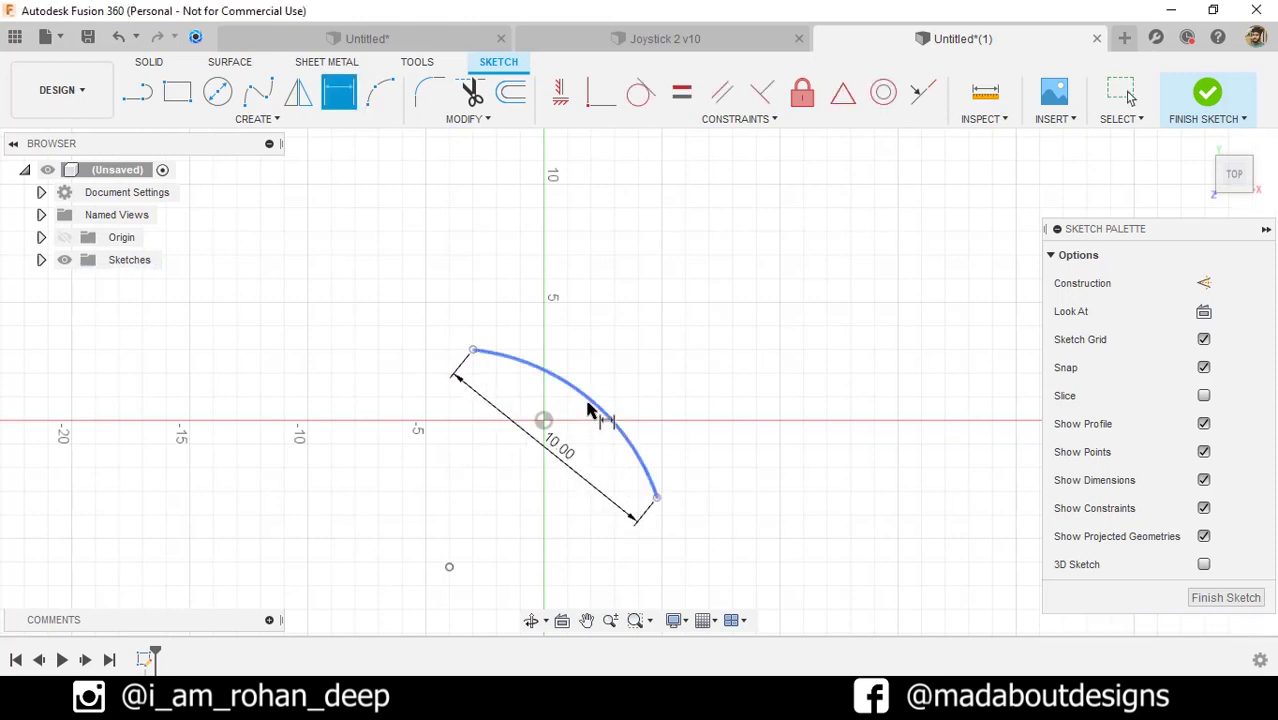
# Set the arc radius to 7 cm and finish the sketch
pyautogui.click(592, 408)
pyautogui.click(530, 486)
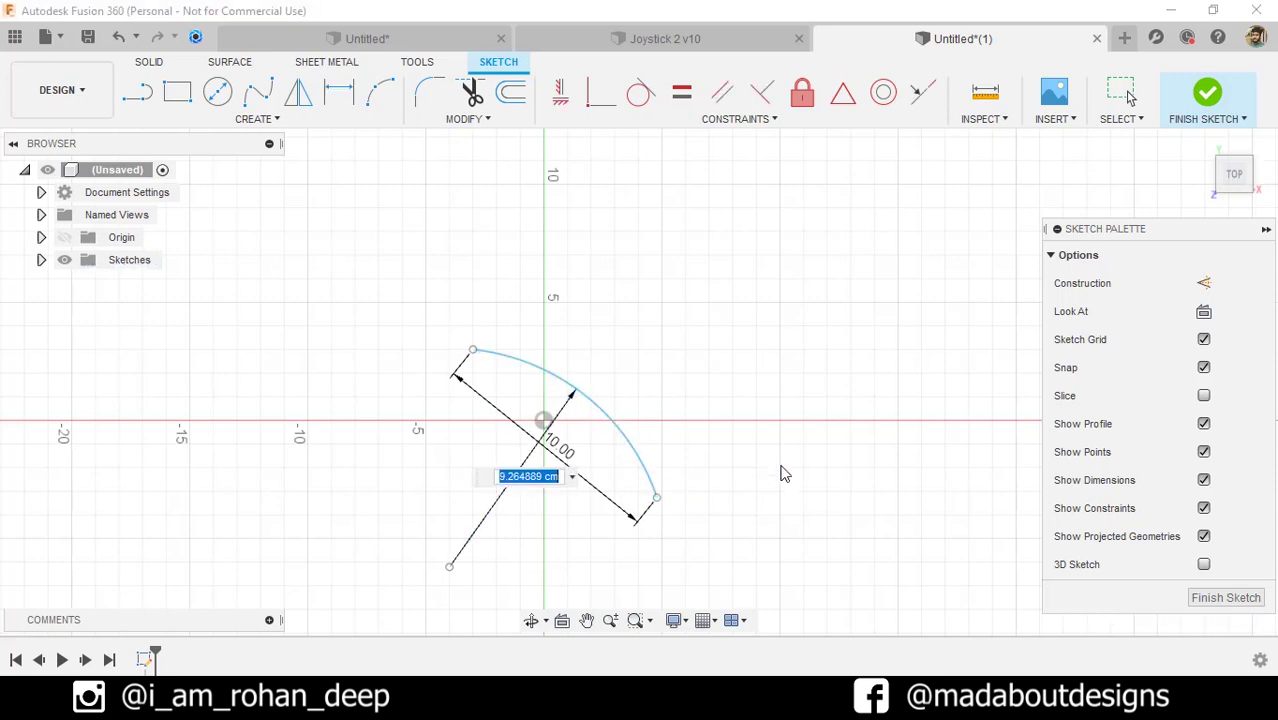
pyautogui.write('7')
pyautogui.press('Return')
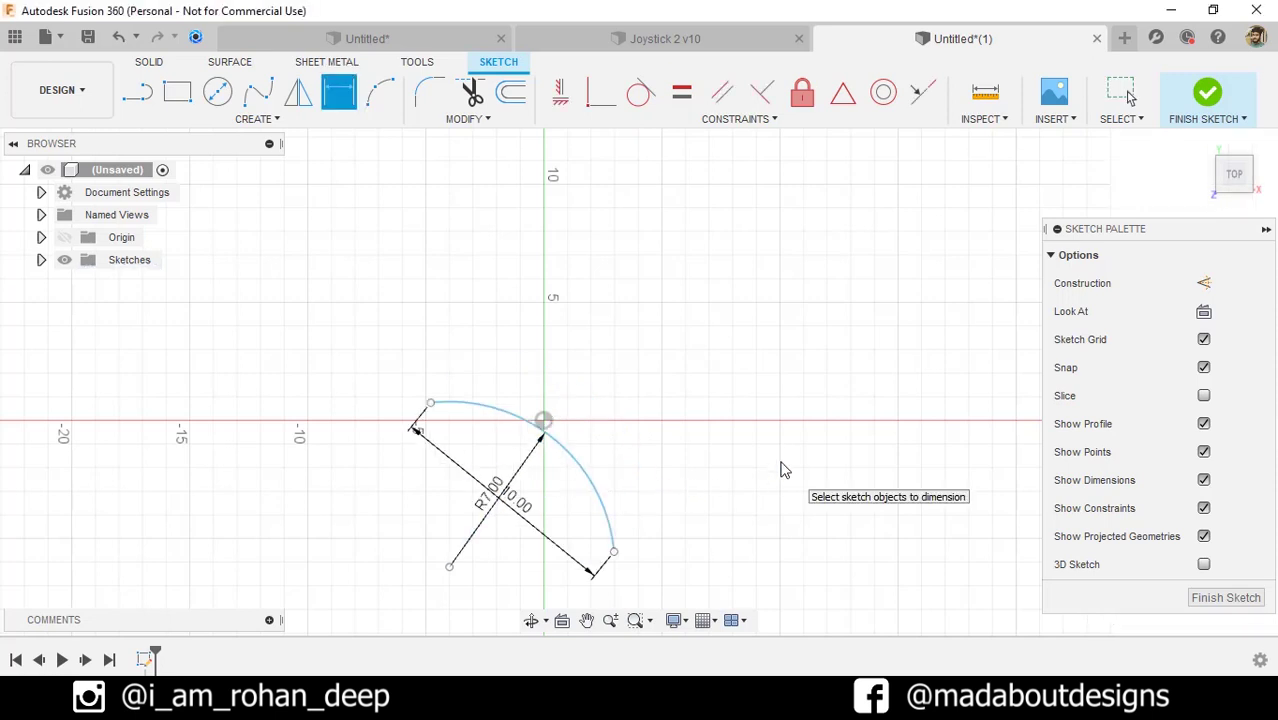
pyautogui.moveTo(642, 471); pyautogui.dragTo(638, 392, button='middle')
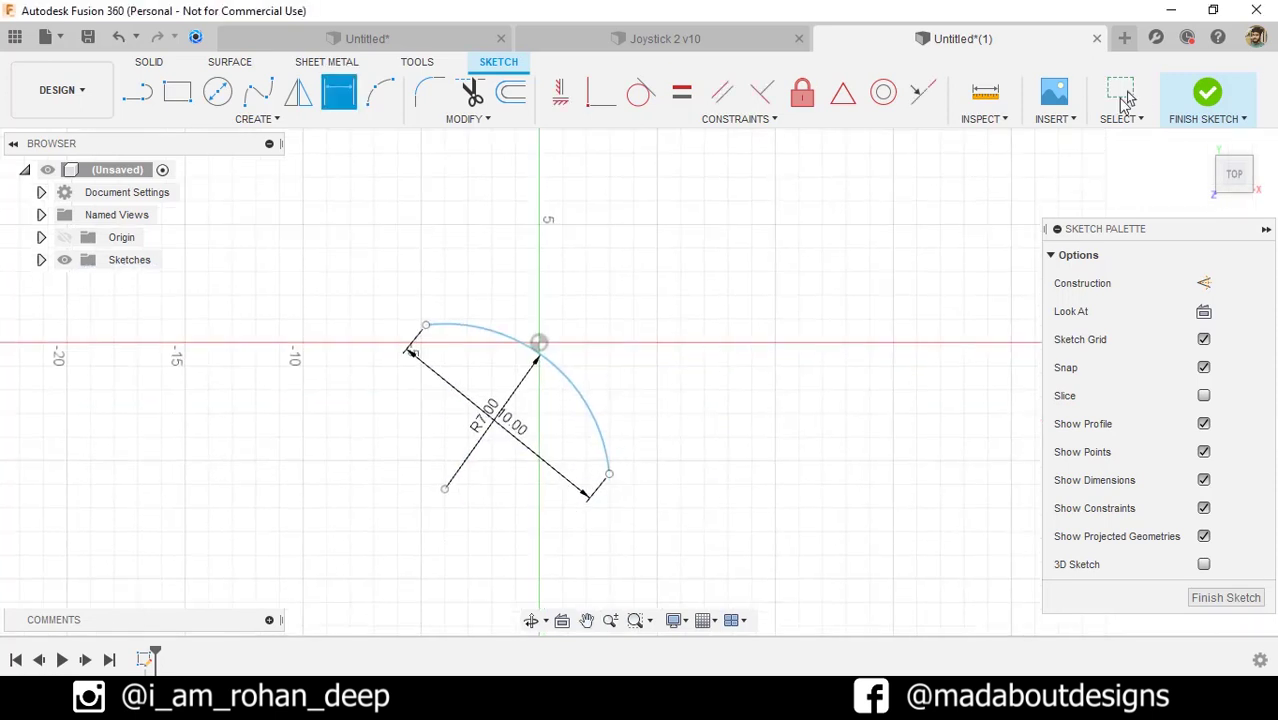
pyautogui.click(1205, 104)
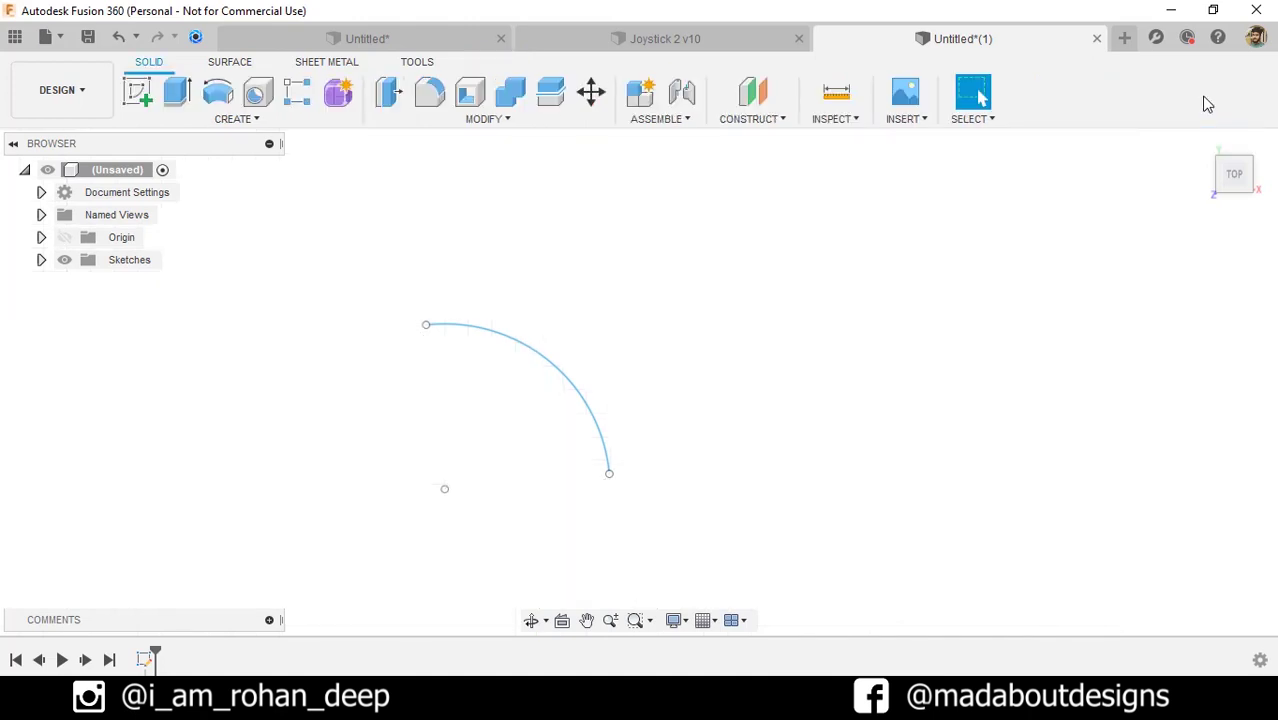
# Create a Plane Along Path on the arc, positioned at its far end
pyautogui.keyDown('shift'); pyautogui.moveTo(849, 387); pyautogui.dragTo(867, 329, button='middle'); pyautogui.keyUp('shift')
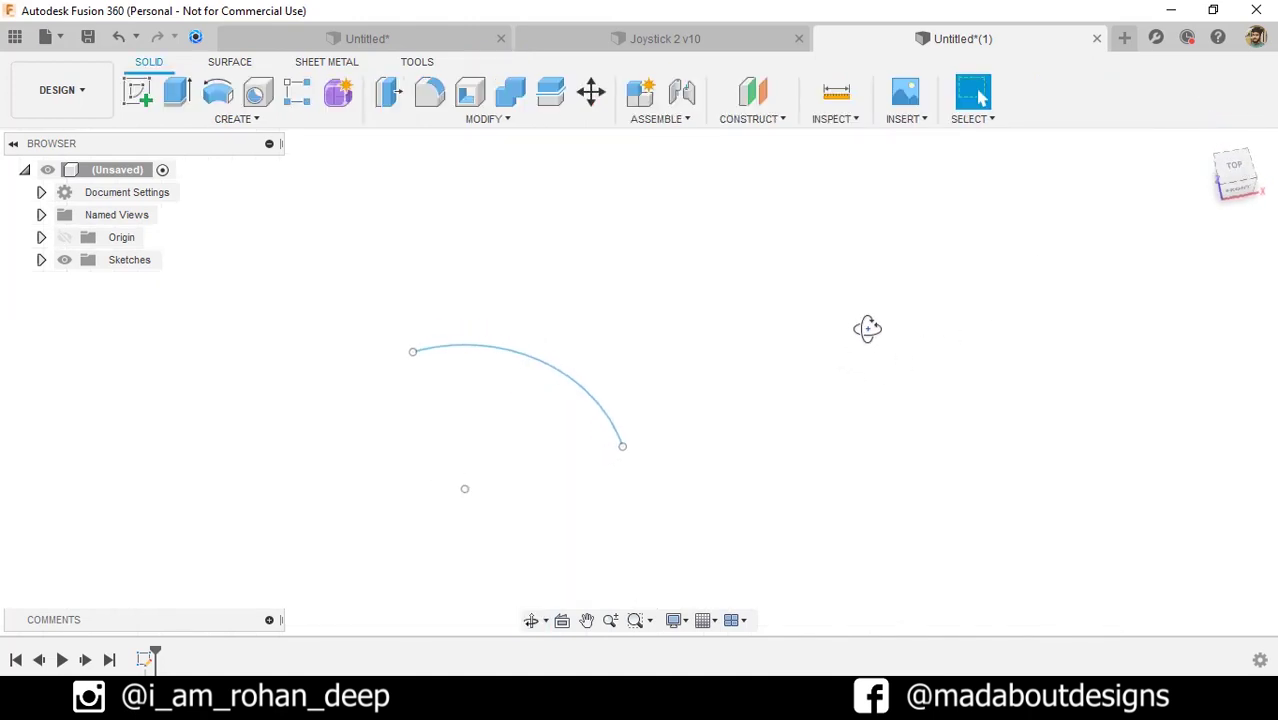
pyautogui.click(754, 119)
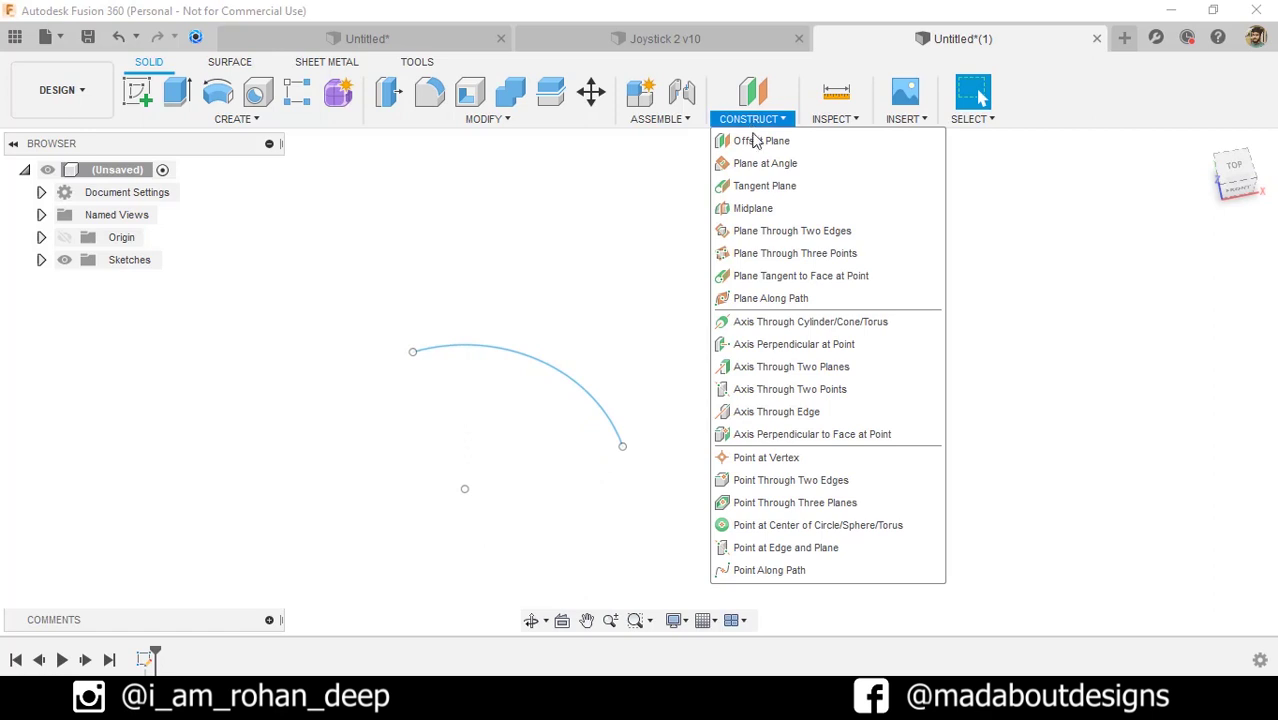
pyautogui.click(768, 300)
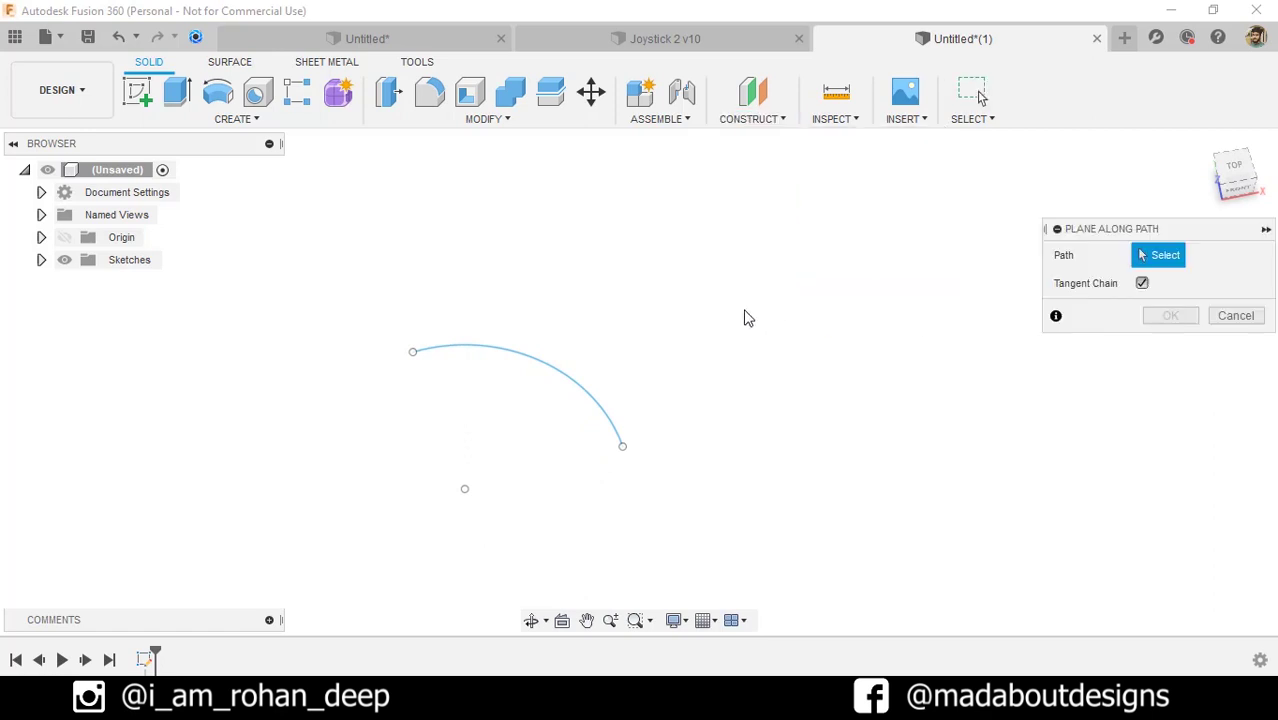
pyautogui.click(597, 403)
pyautogui.moveTo(590, 395); pyautogui.dragTo(357, 347)
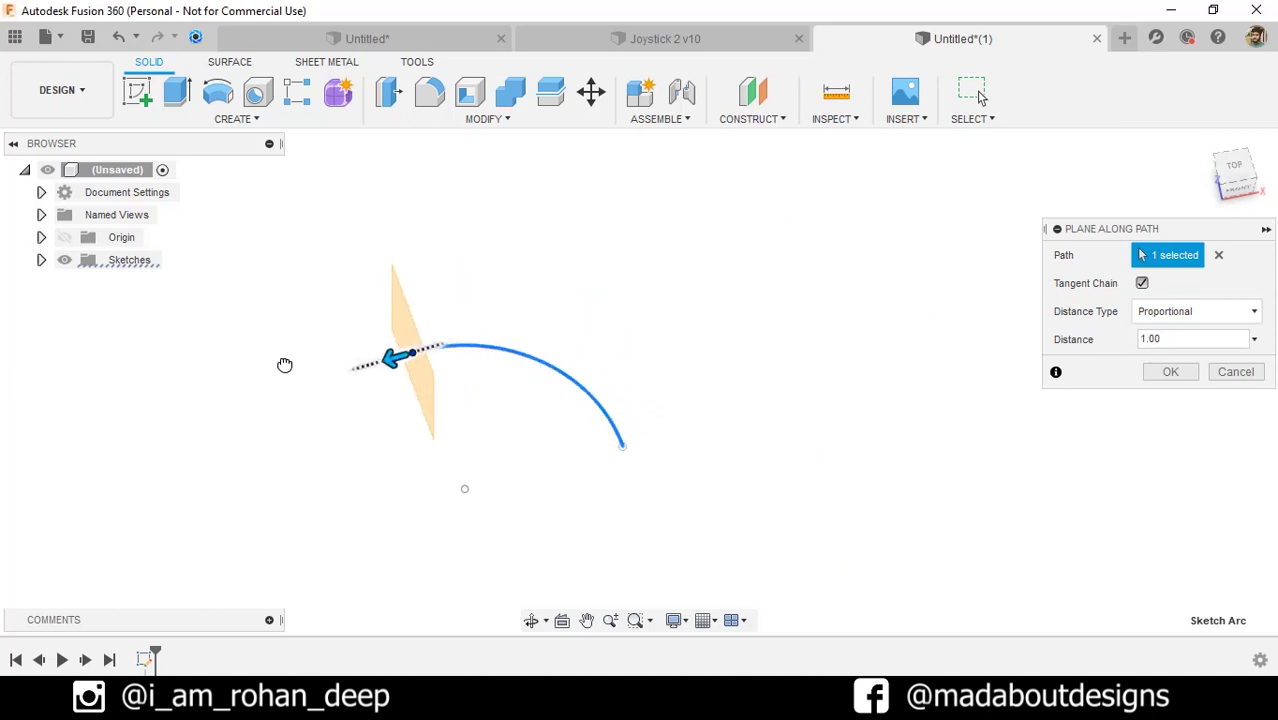
pyautogui.moveTo(284, 364); pyautogui.dragTo(284, 364)
pyautogui.click(1163, 372)
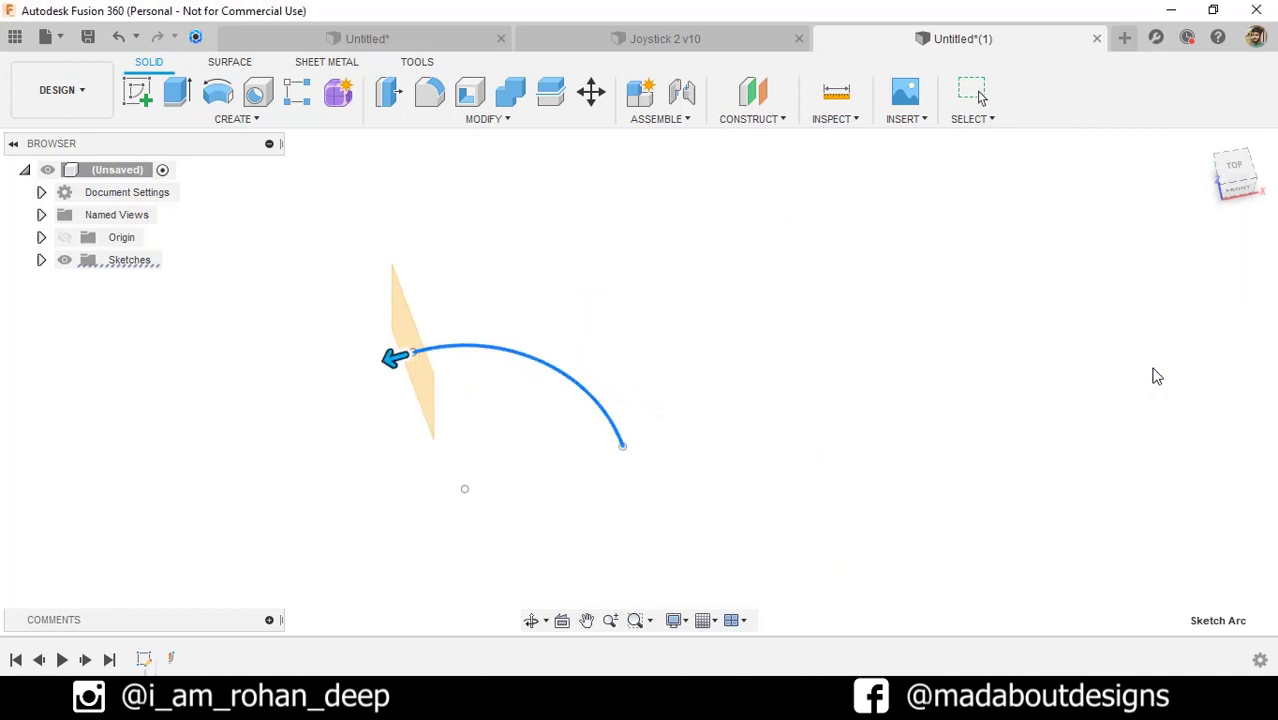
# Select Plane1 and start a new sketch on it
pyautogui.keyDown('shift'); pyautogui.moveTo(699, 476); pyautogui.dragTo(650, 440, button='middle'); pyautogui.keyUp('shift')
pyautogui.moveTo(650, 440); pyautogui.dragTo(590, 419)
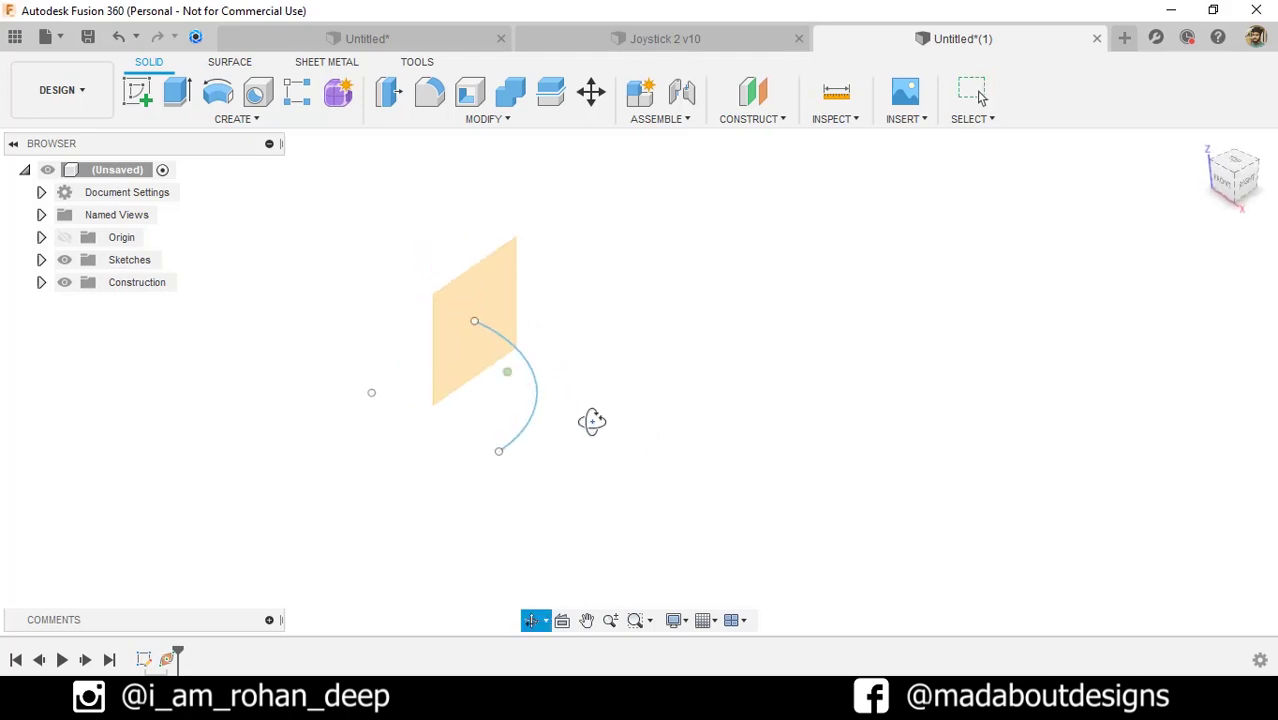
pyautogui.press('Escape')
pyautogui.click(491, 298)
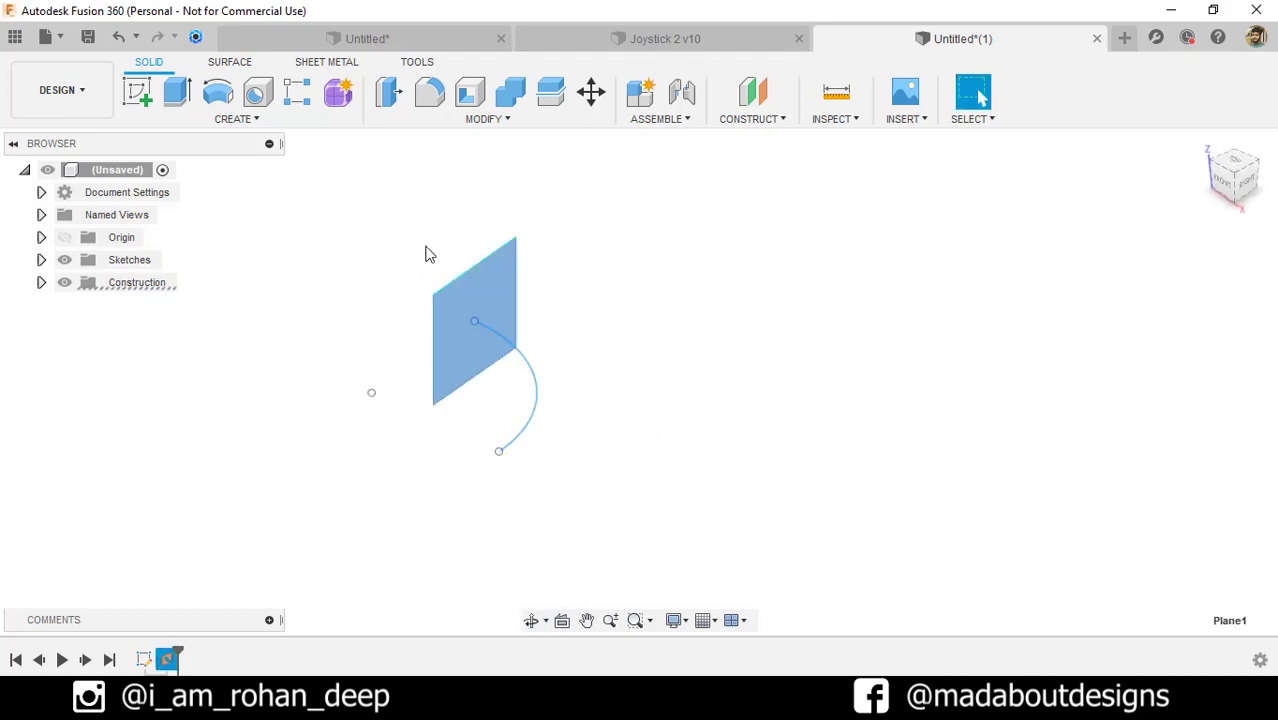
pyautogui.click(138, 90)
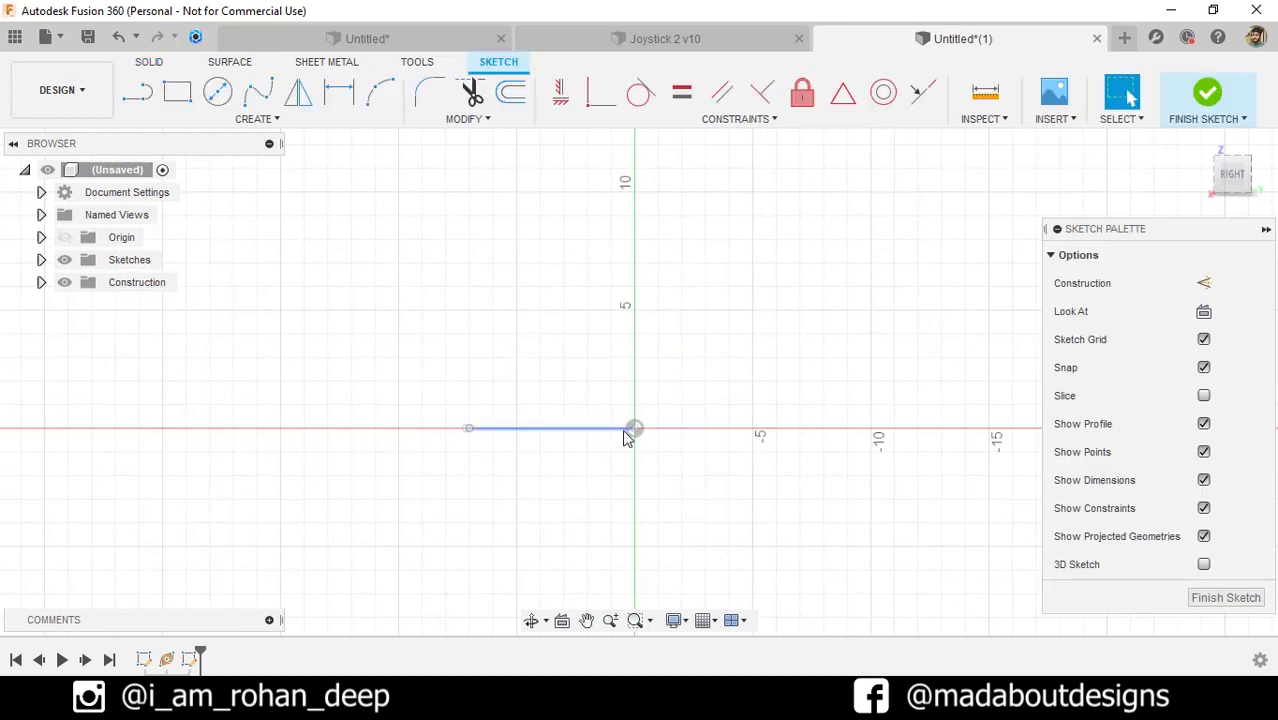
# Draw a 0.05 cm diameter circle just above the sketch origin
pyautogui.scroll(3, 636, 428)
pyautogui.scroll(5, 672, 434)
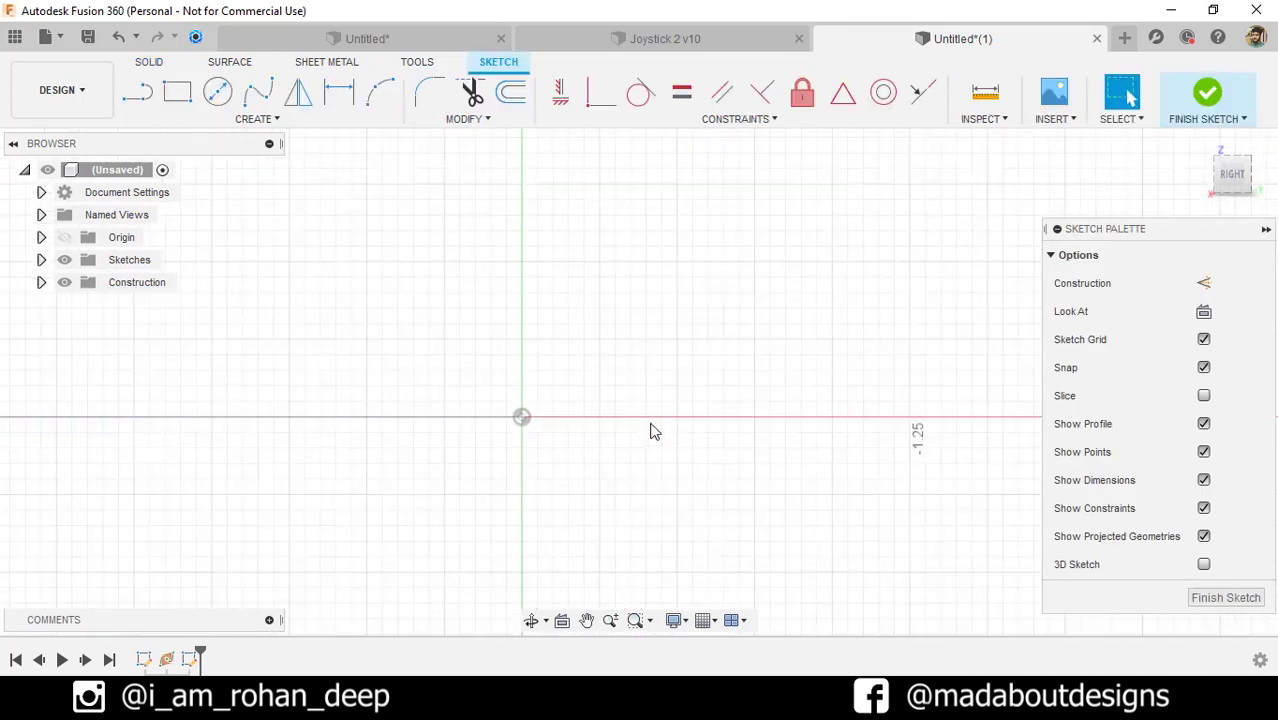
pyautogui.moveTo(653, 431); pyautogui.dragTo(716, 447, button='middle')
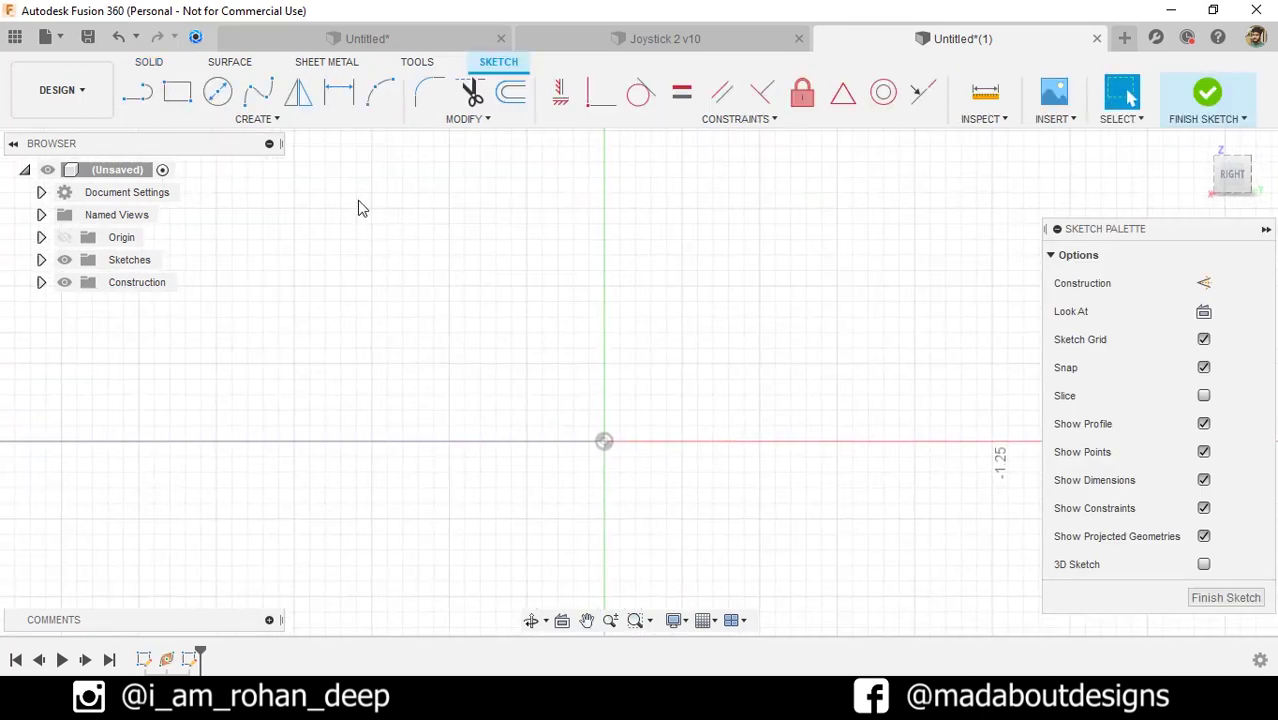
pyautogui.click(219, 94)
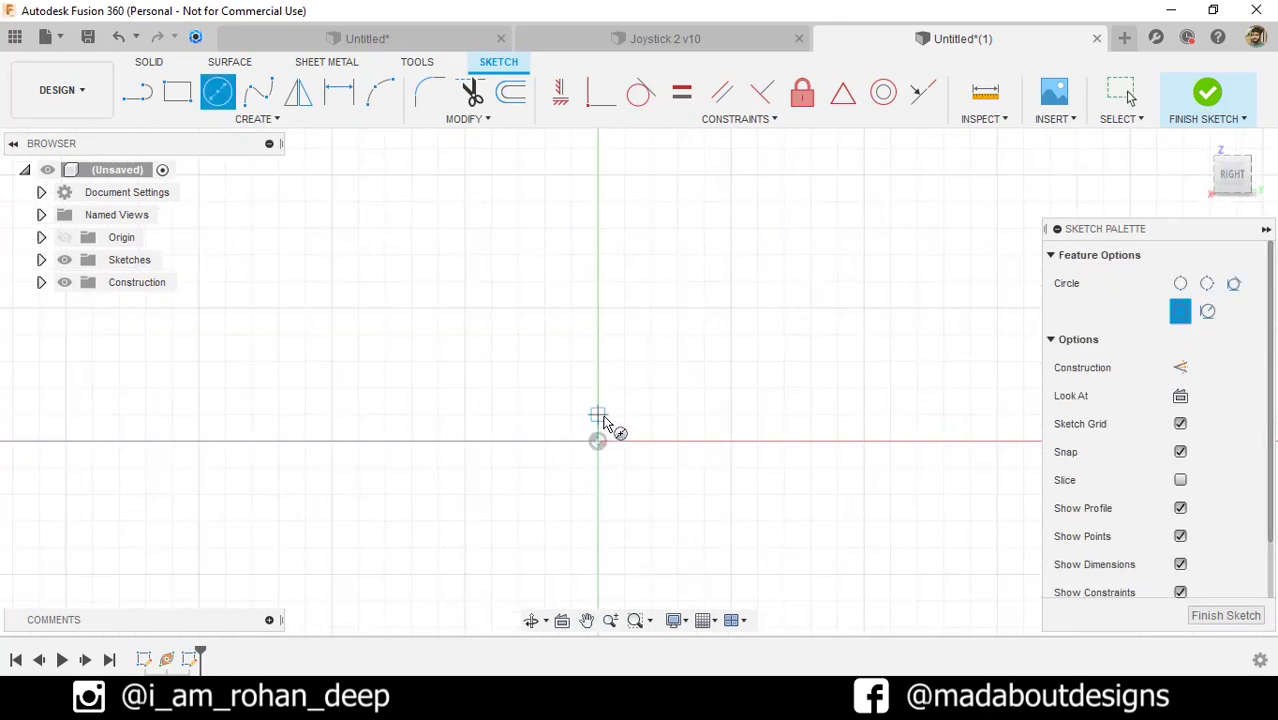
pyautogui.click(598, 414)
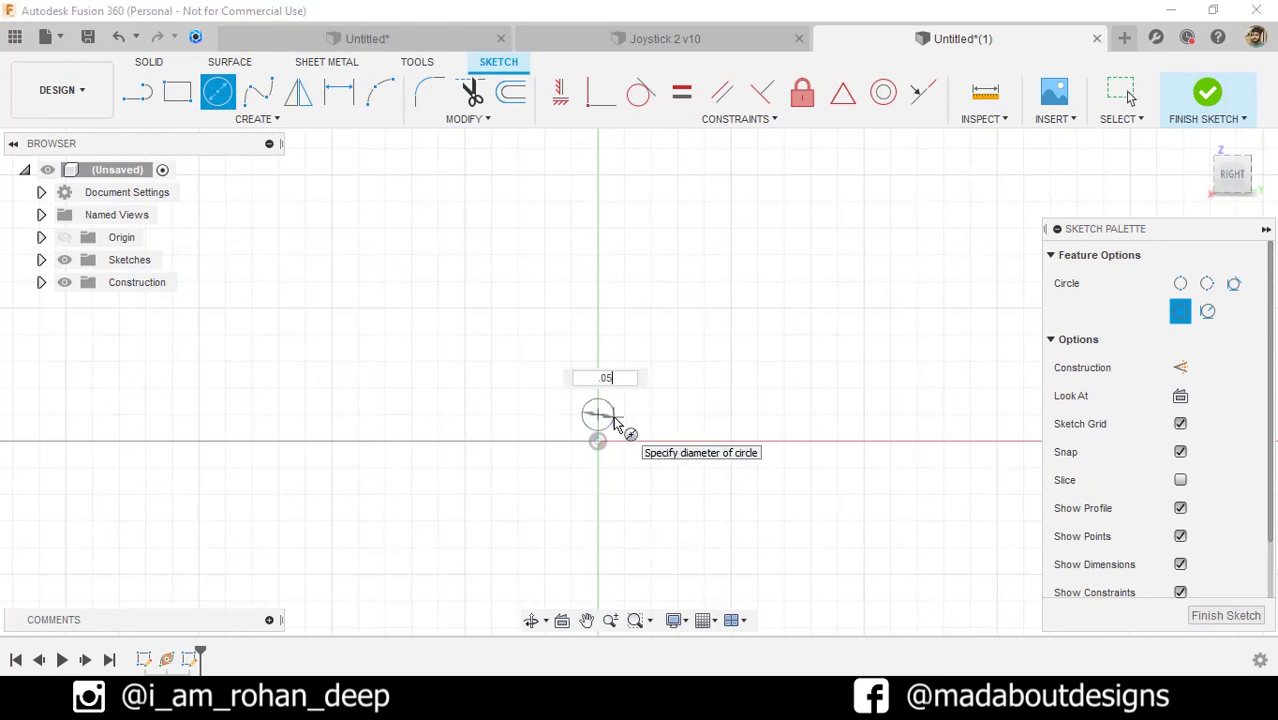
pyautogui.press('Return')
pyautogui.press('Escape')
# Dimension the circle's centre 0.05 cm from the sketch origin
pyautogui.scroll(2, 616, 427)
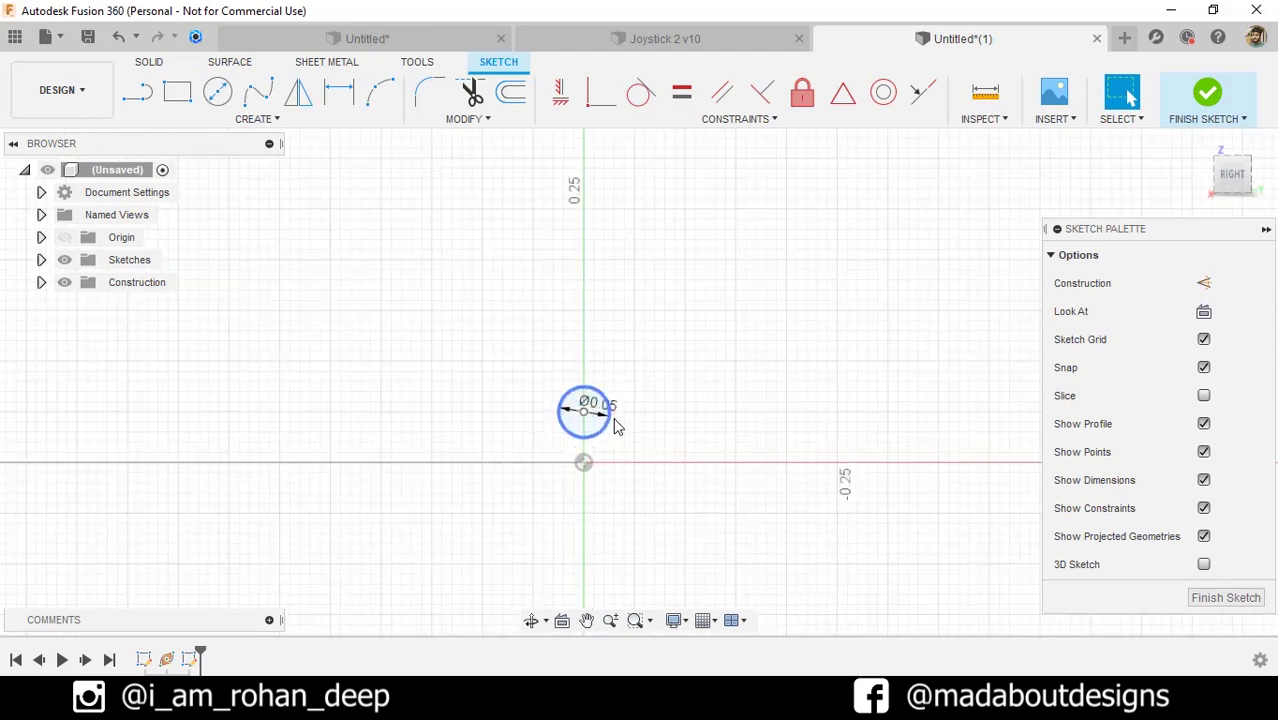
pyautogui.scroll(1, 616, 427)
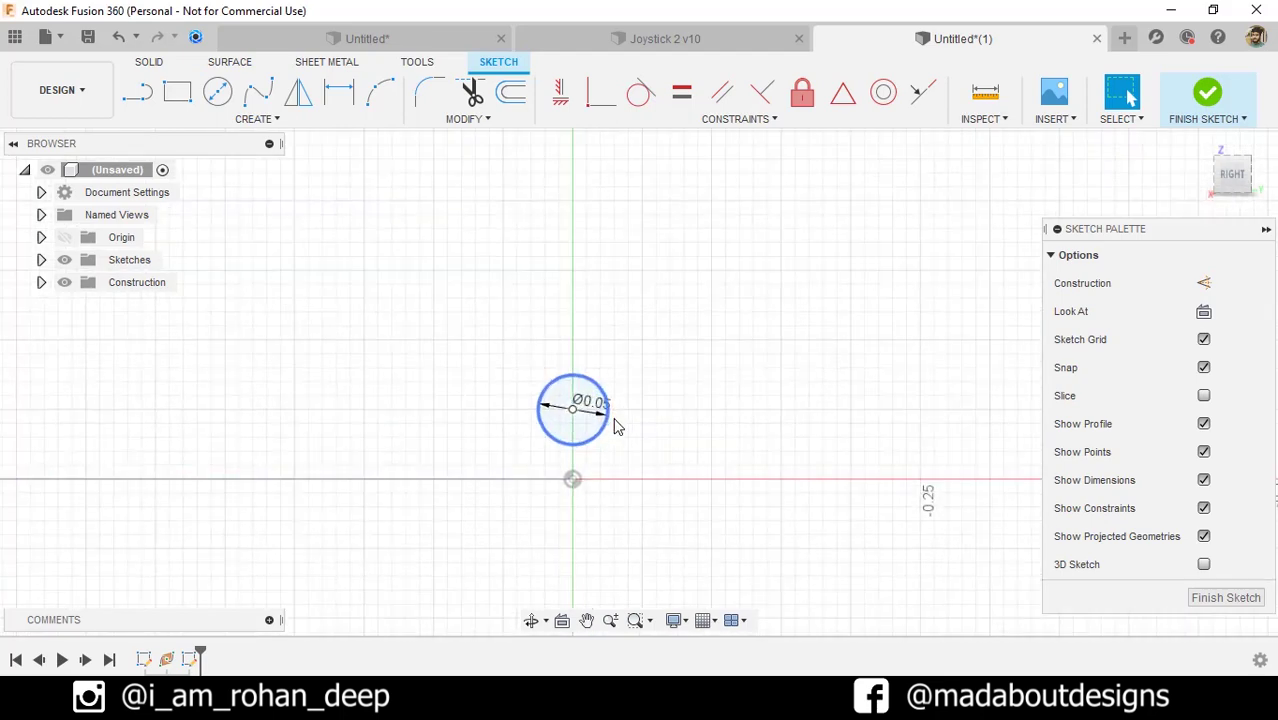
pyautogui.press('d')
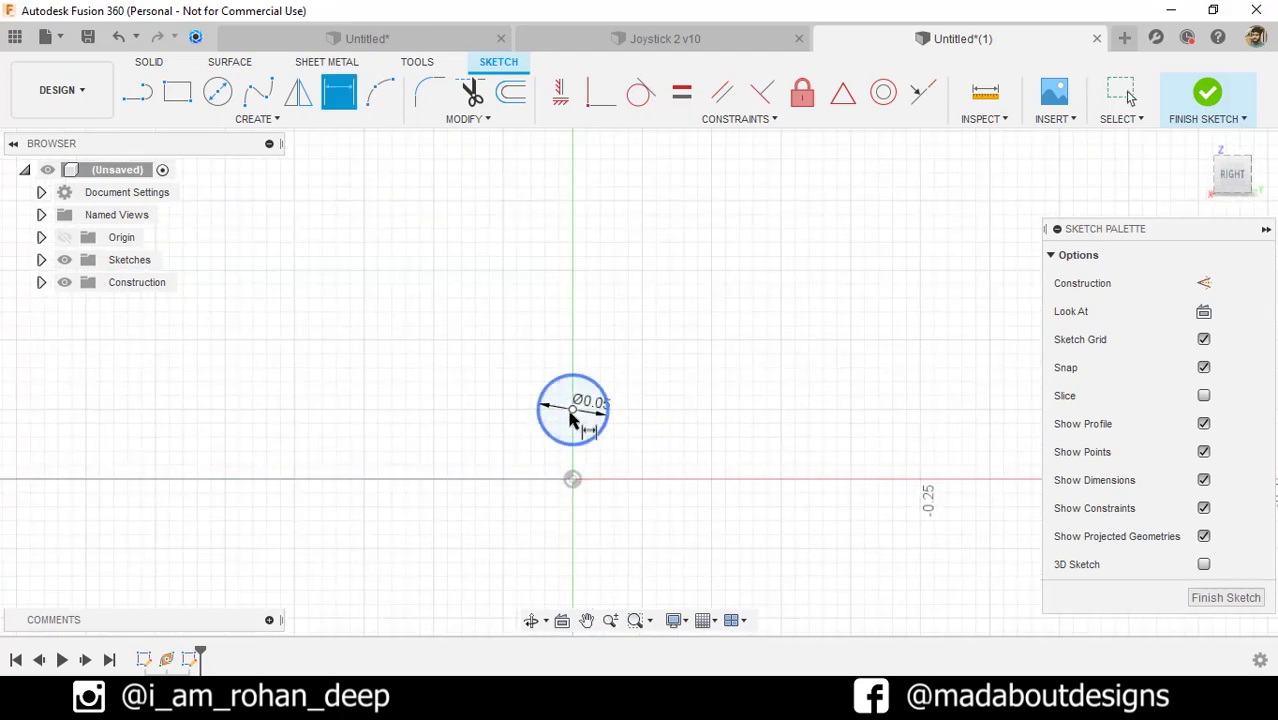
pyautogui.click(572, 409)
pyautogui.click(572, 480)
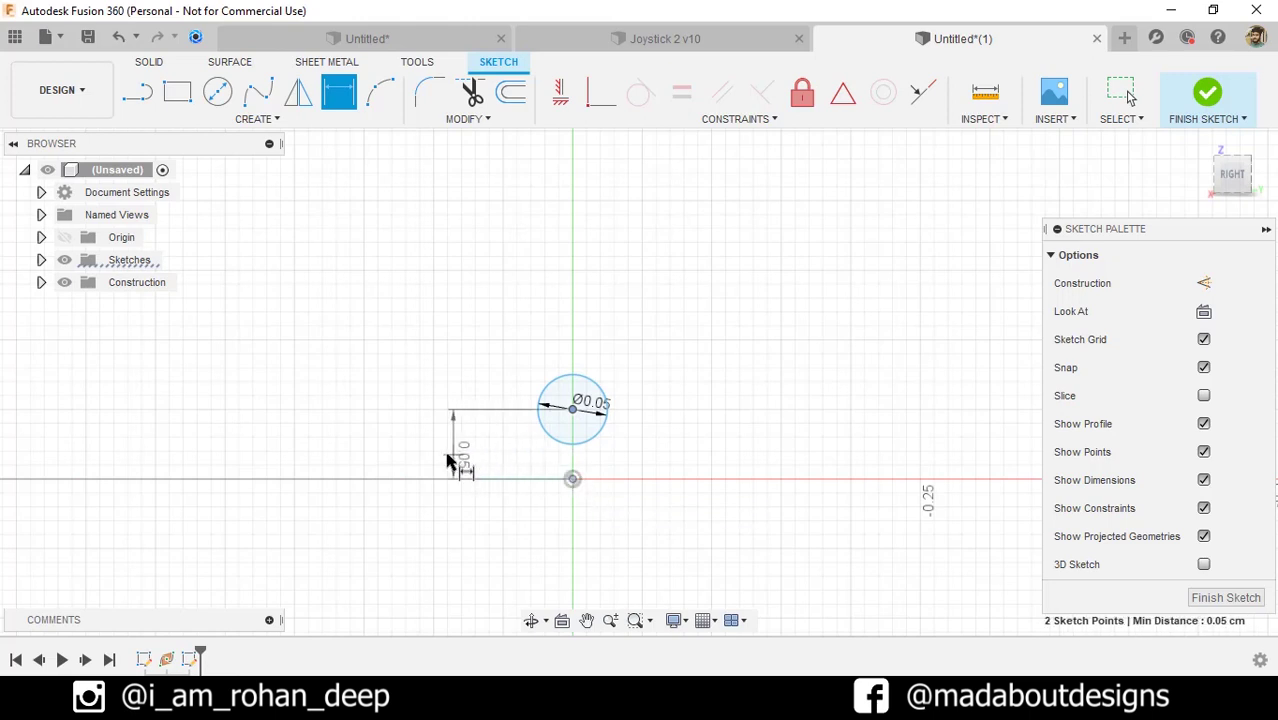
pyautogui.click(447, 456)
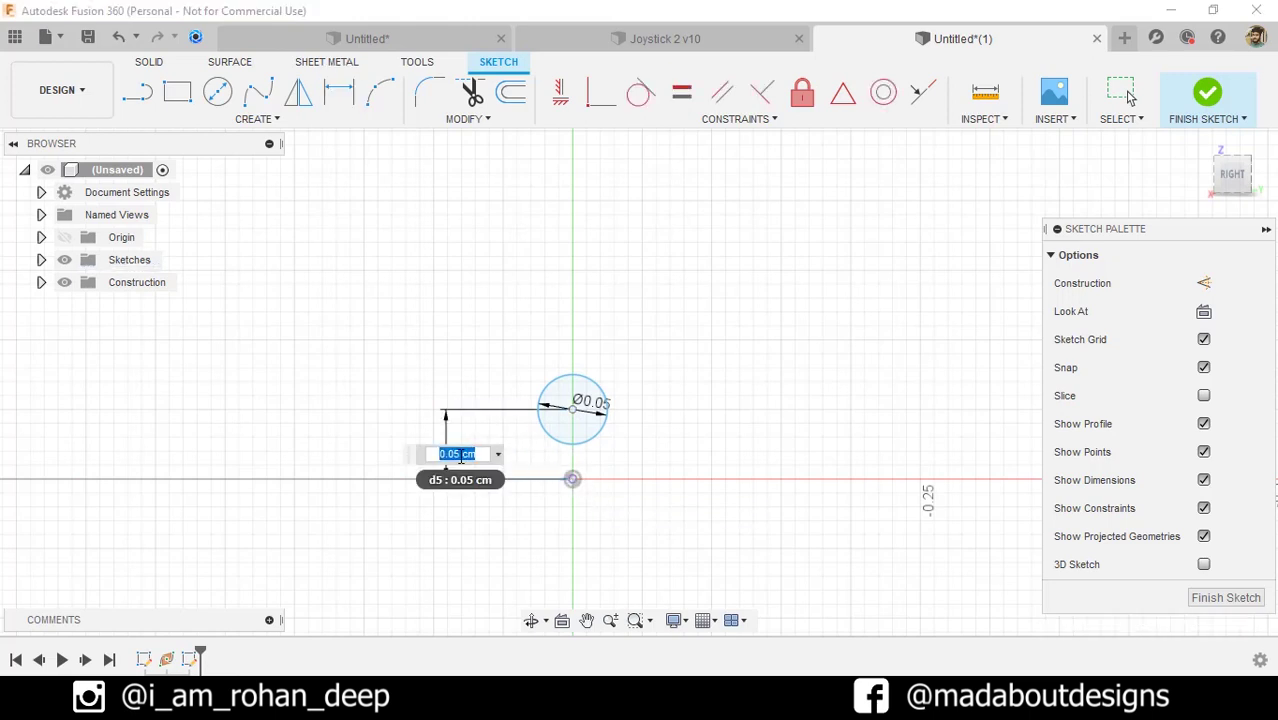
pyautogui.press('Return')
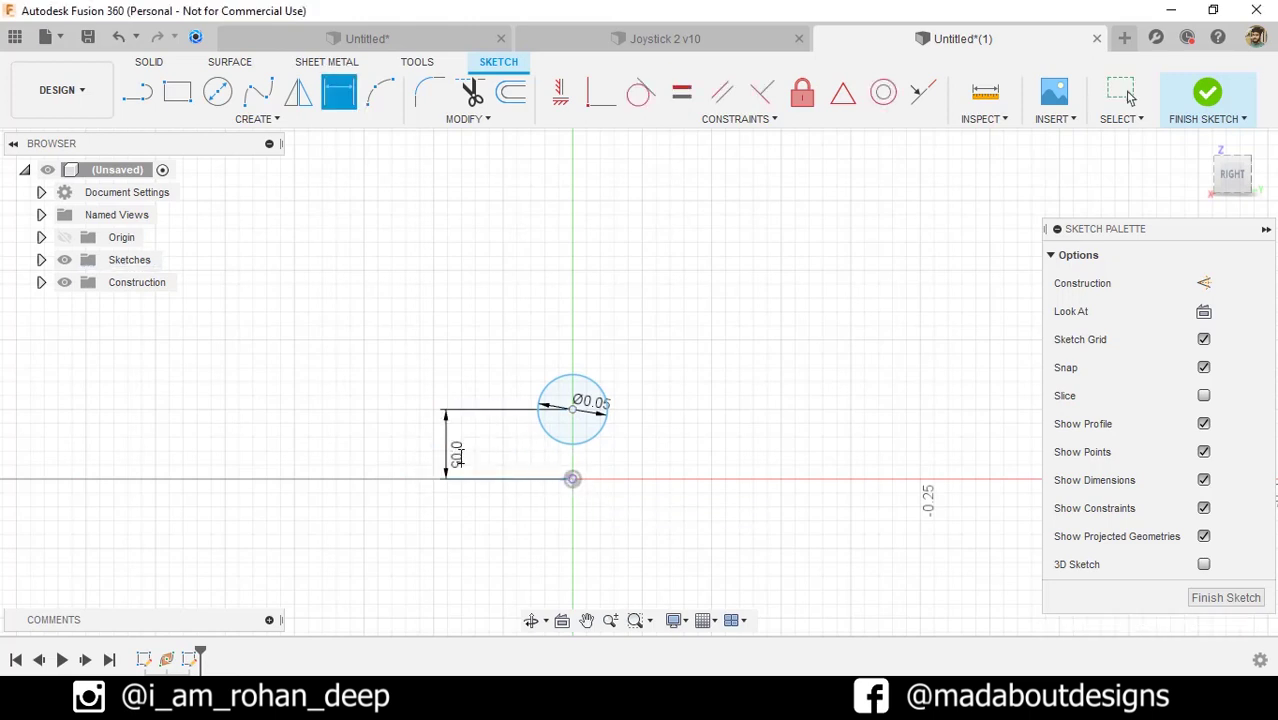
pyautogui.click(265, 120)
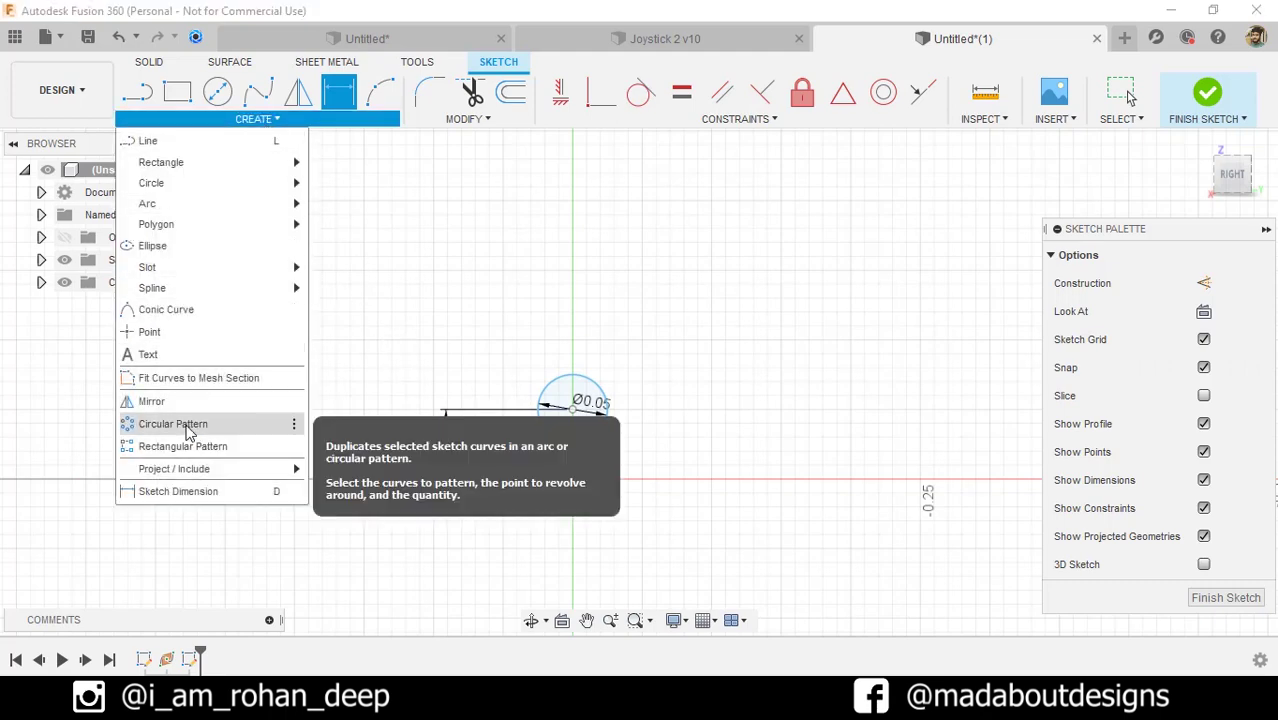
pyautogui.click(188, 431)
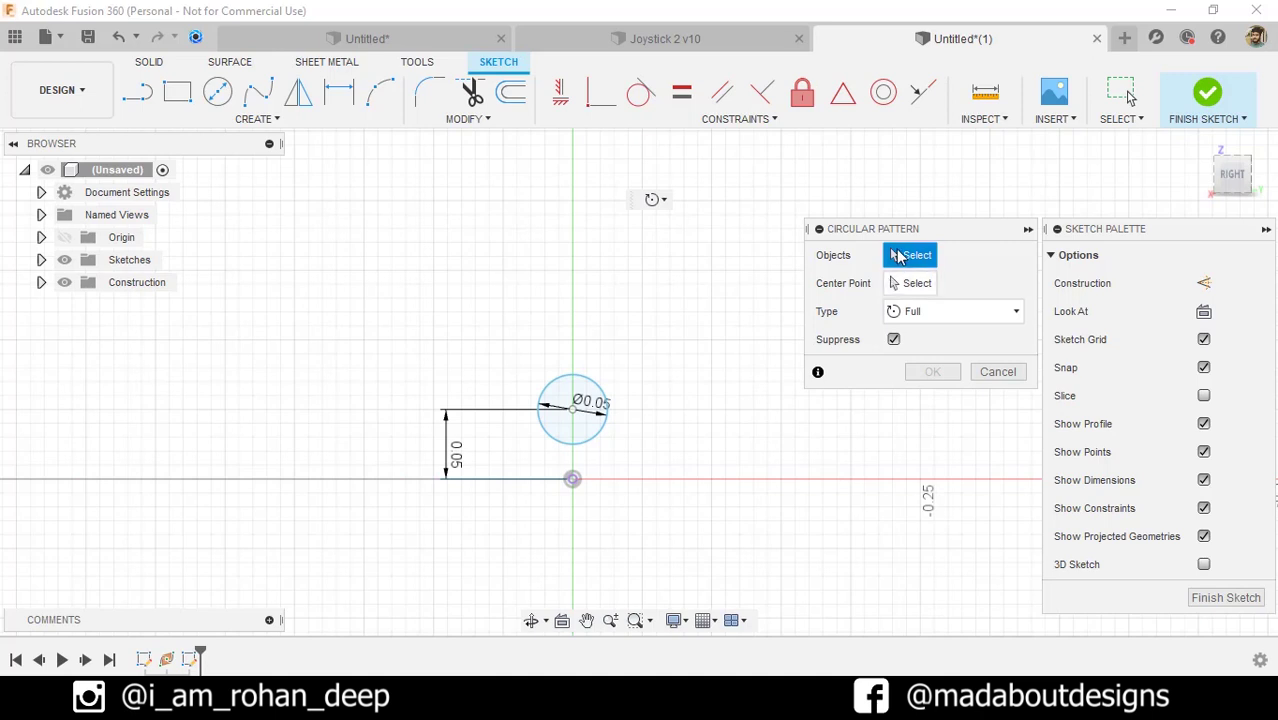
# Circular-pattern the Ø0.05 circle into 6 copies about the sketch origin
pyautogui.click(540, 405)
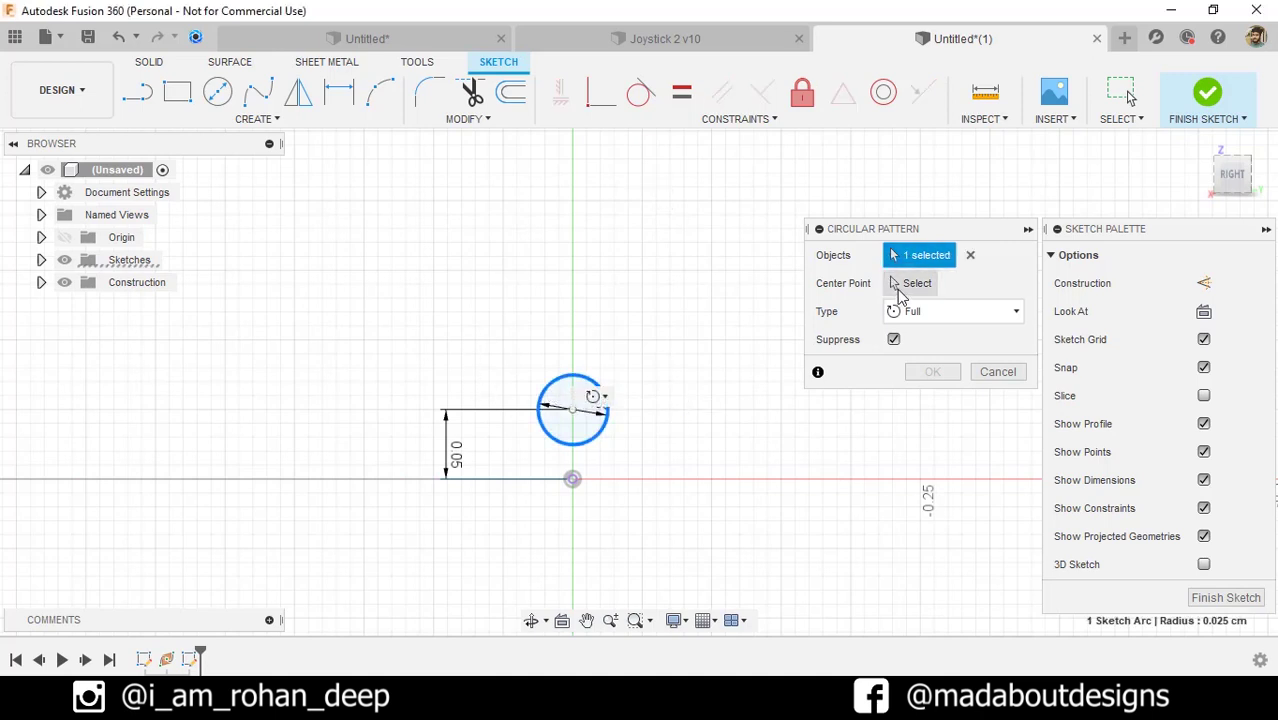
pyautogui.click(895, 285)
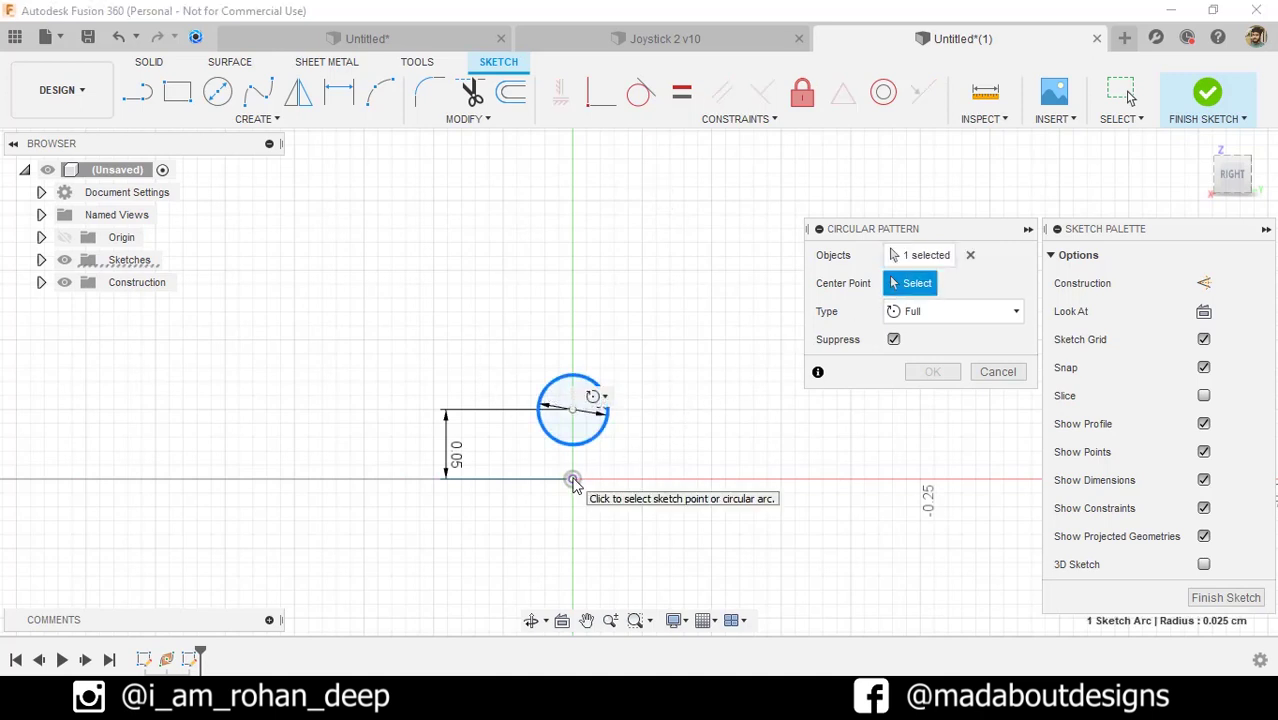
pyautogui.click(573, 480)
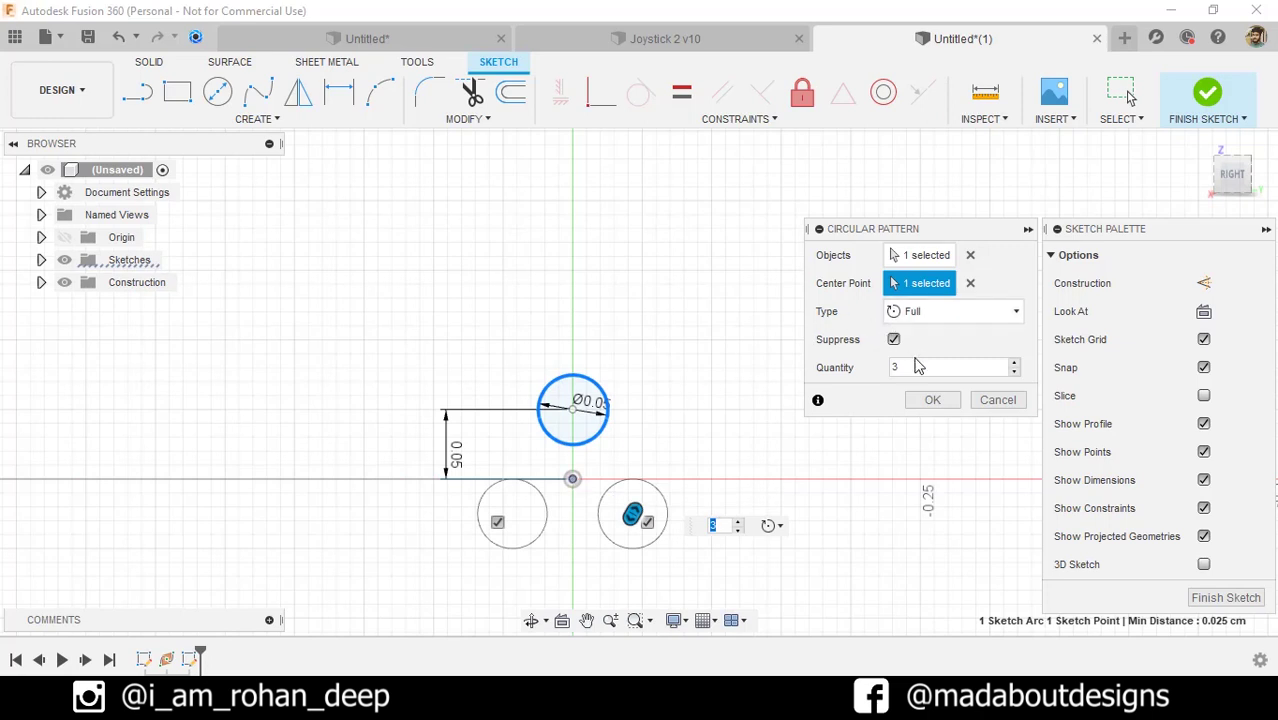
pyautogui.click(918, 366)
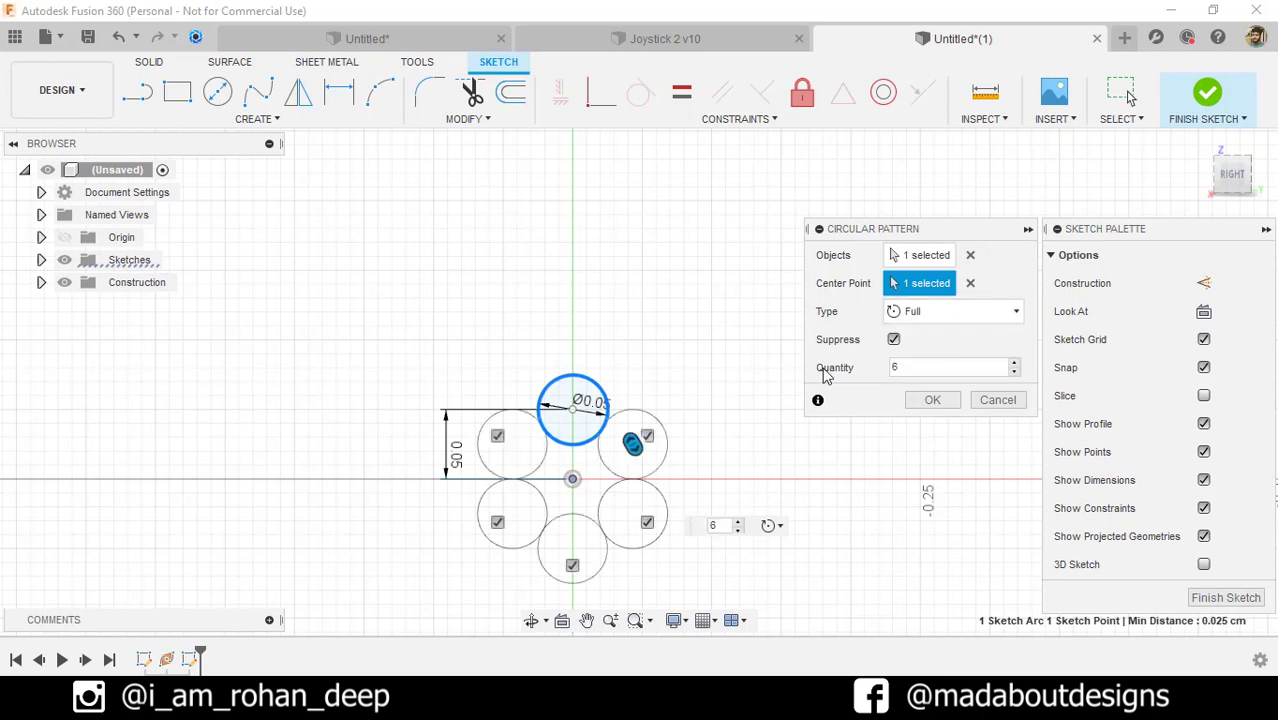
pyautogui.click(930, 400)
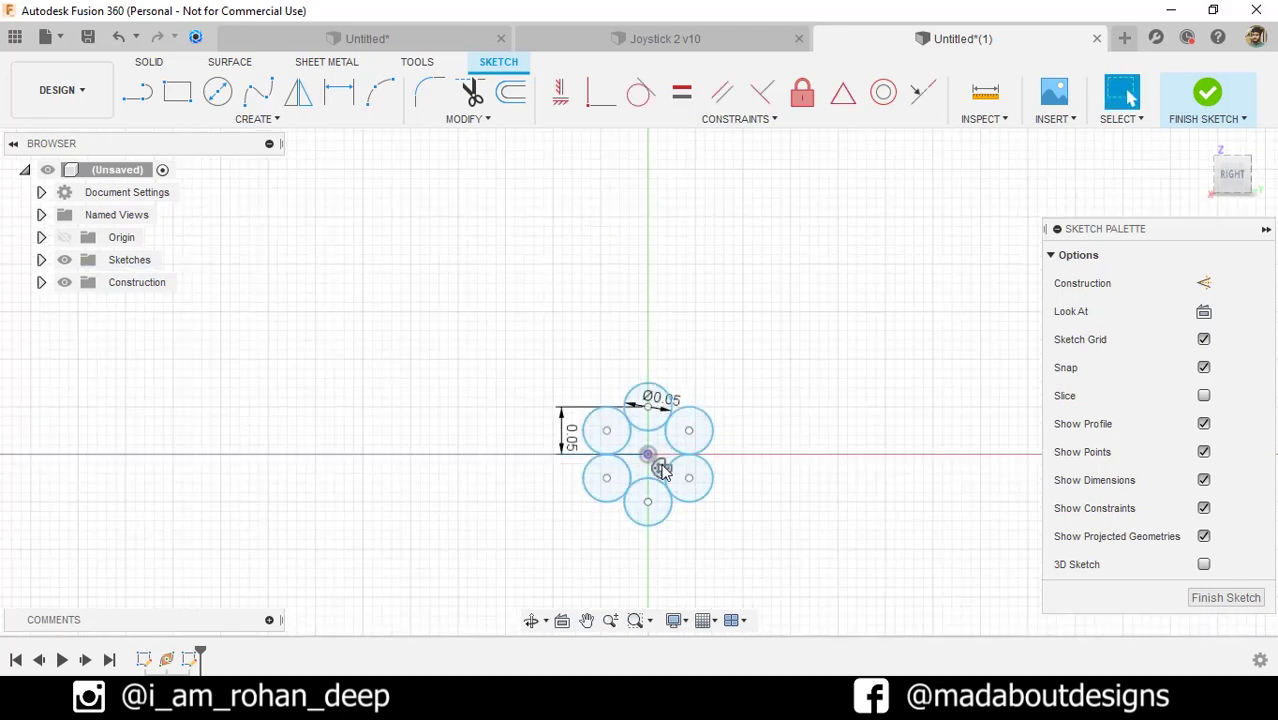
pyautogui.scroll(-5, 747, 442)
pyautogui.scroll(-3, 784, 434)
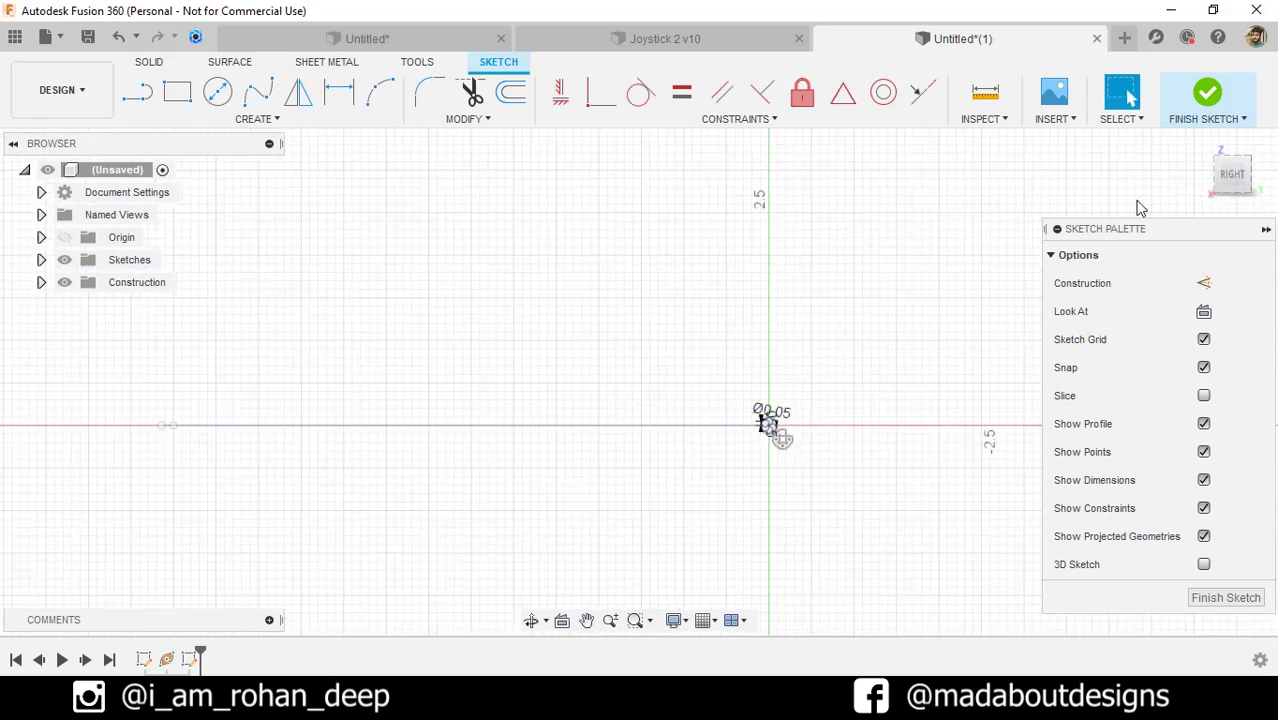
# Finish the sketch and start a single-path Sweep
pyautogui.click(1207, 95)
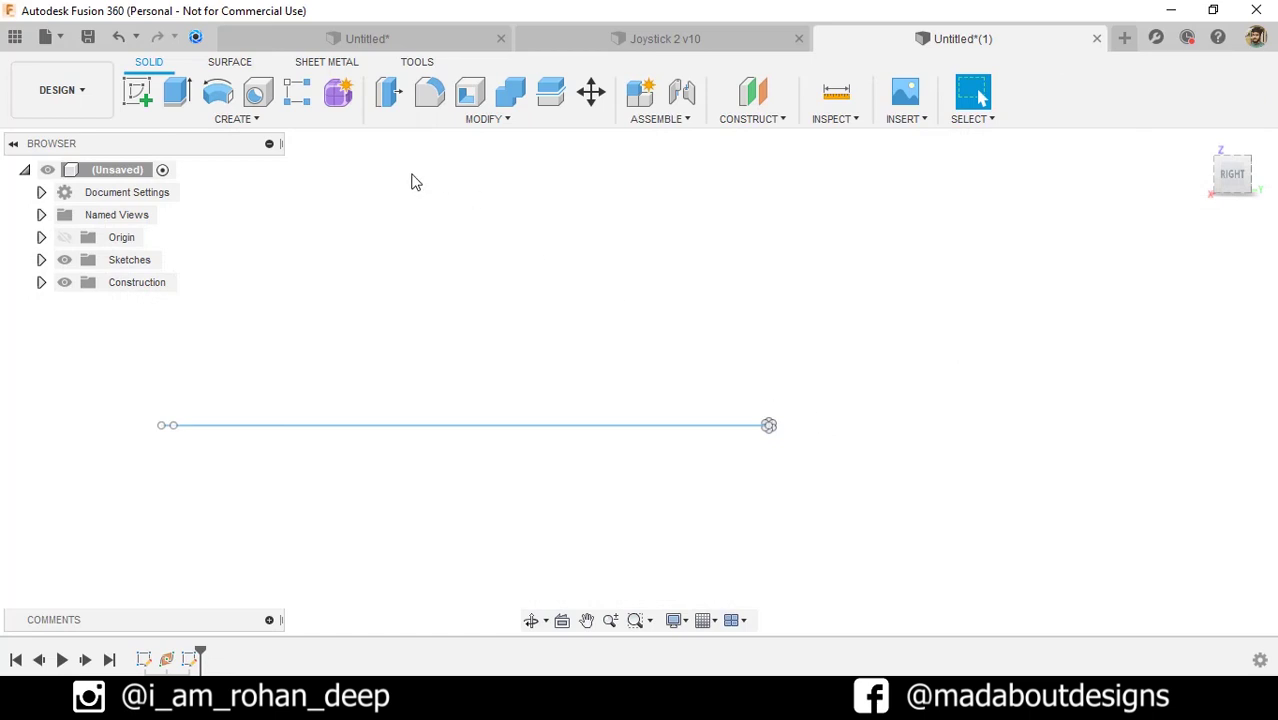
pyautogui.click(262, 121)
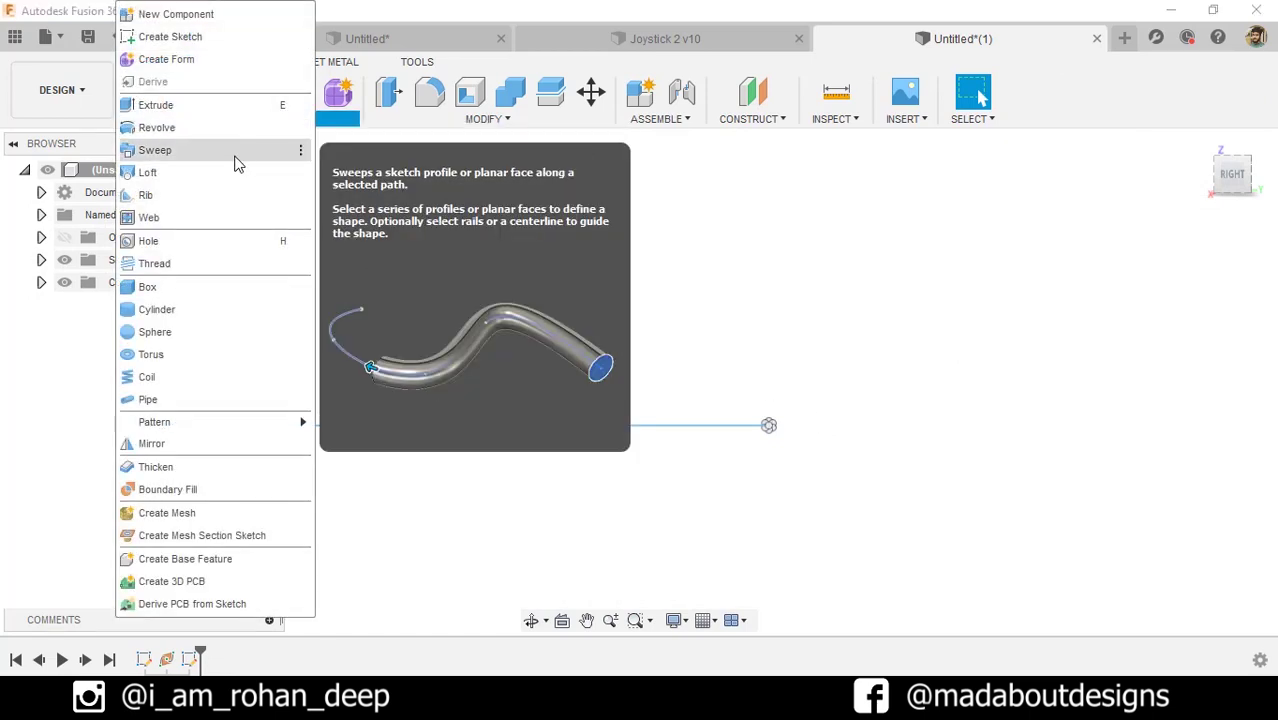
pyautogui.click(195, 150)
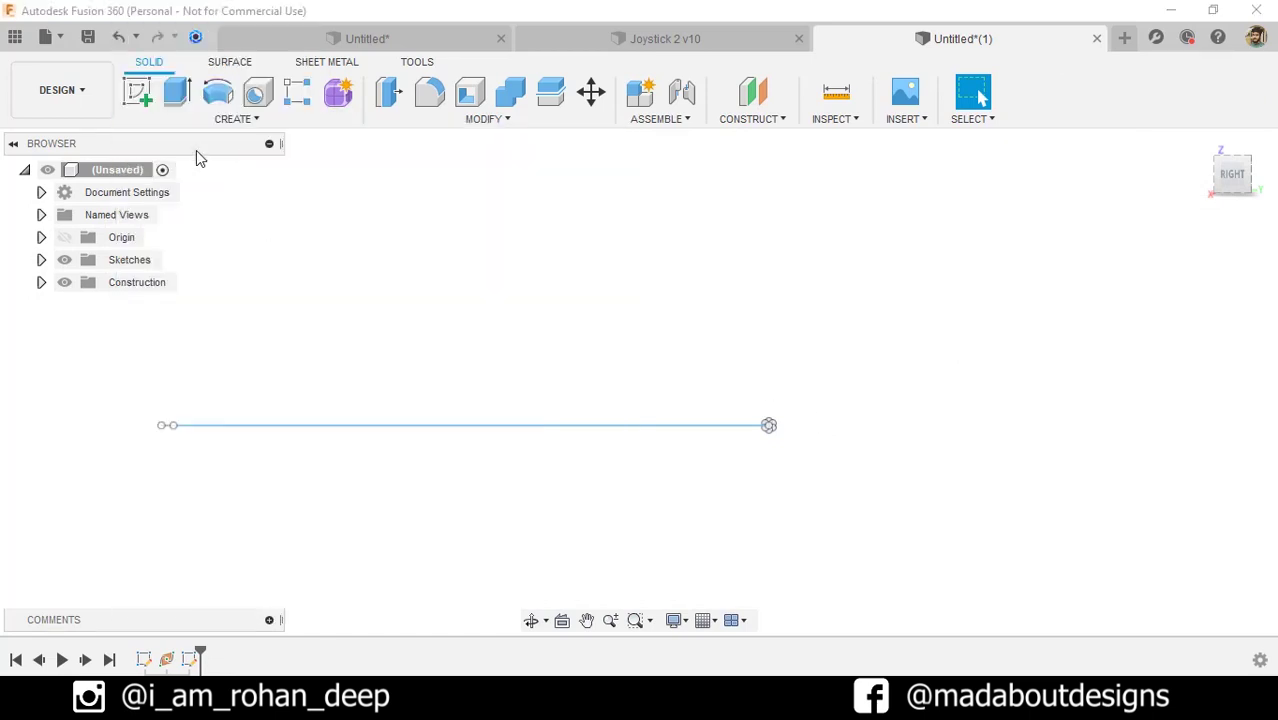
pyautogui.scroll(4, 844, 402)
pyautogui.scroll(2, 606, 538)
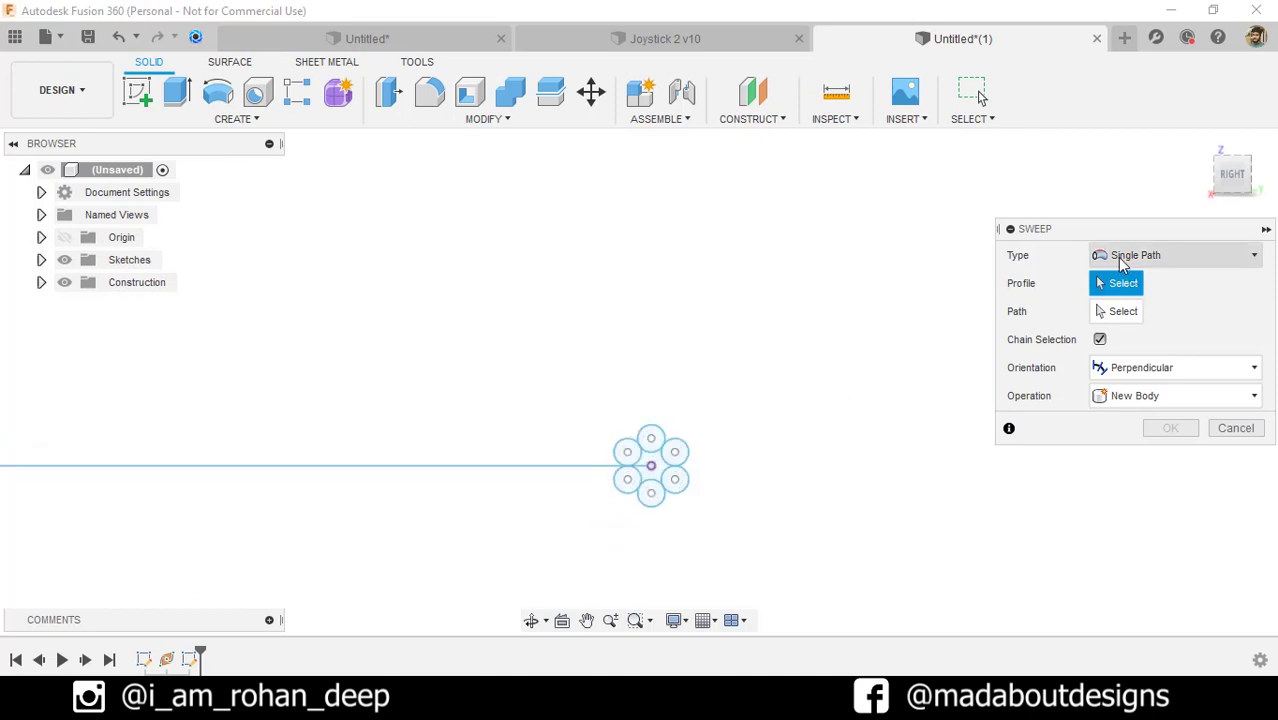
pyautogui.click(1135, 256)
pyautogui.click(1133, 281)
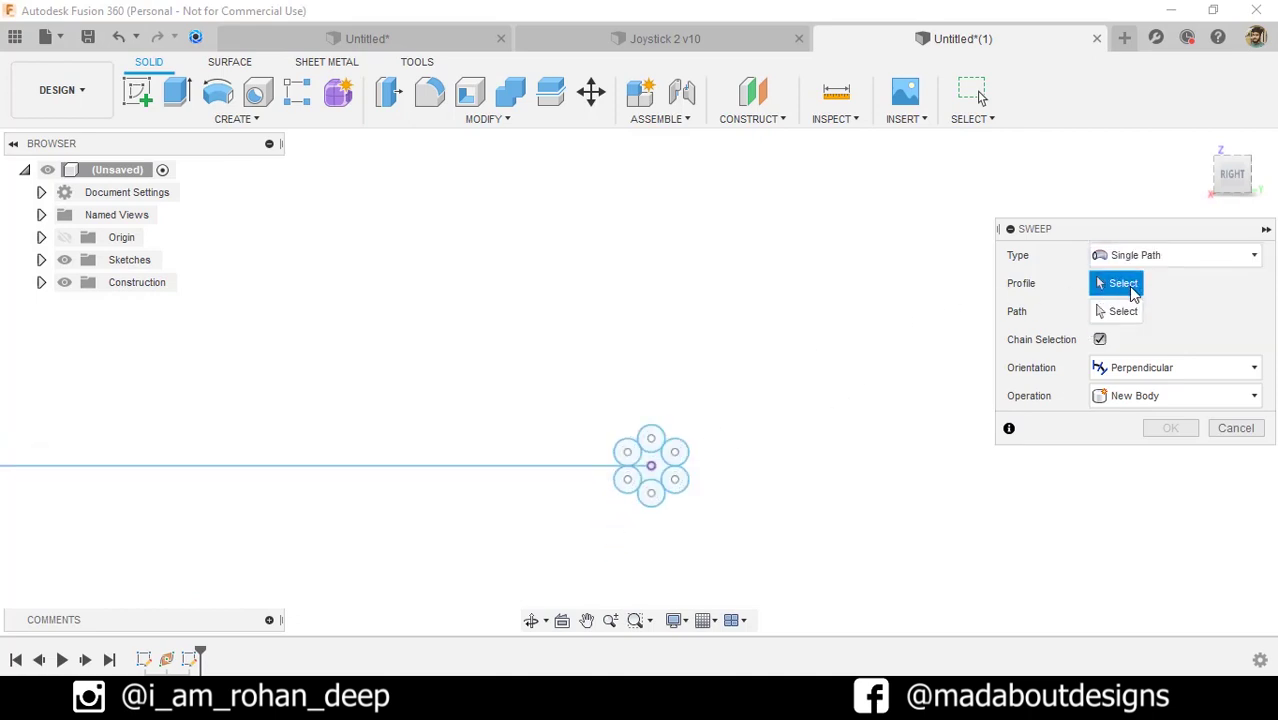
# Select all six strand circles as profiles and the arc as the sweep path
pyautogui.scroll(3, 700, 460)
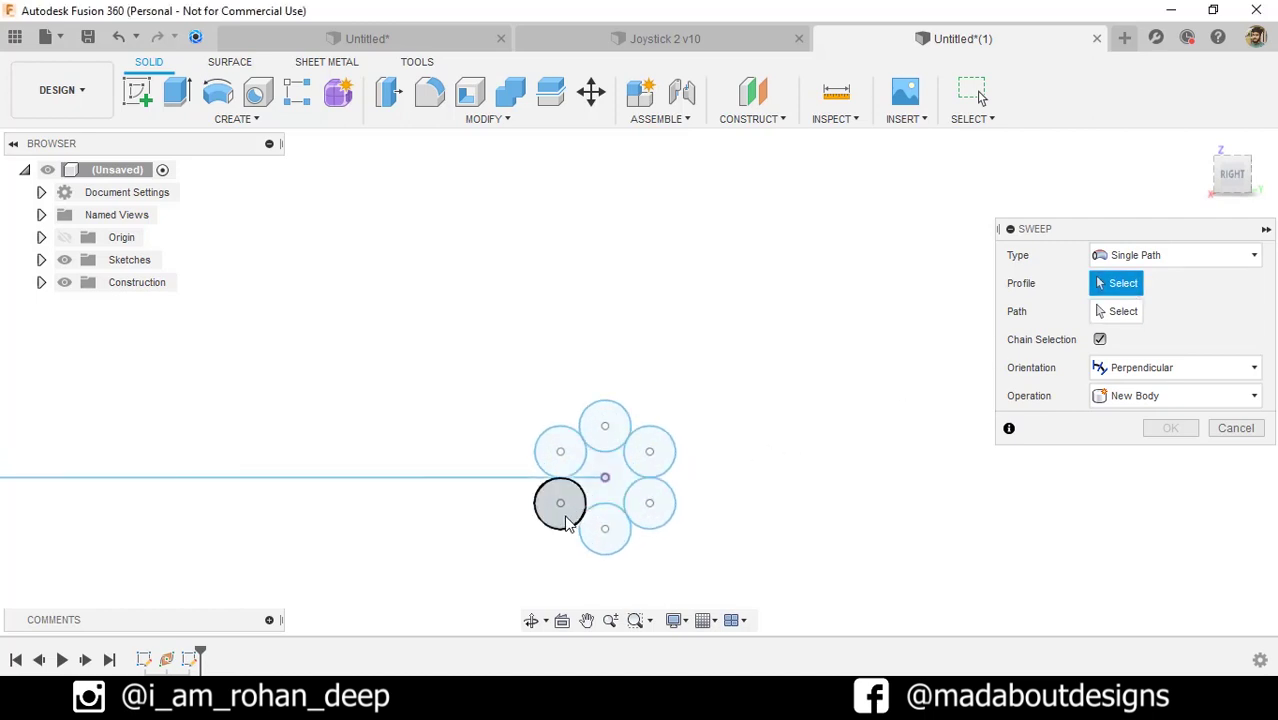
pyautogui.click(559, 505)
pyautogui.click(557, 455)
pyautogui.click(607, 420)
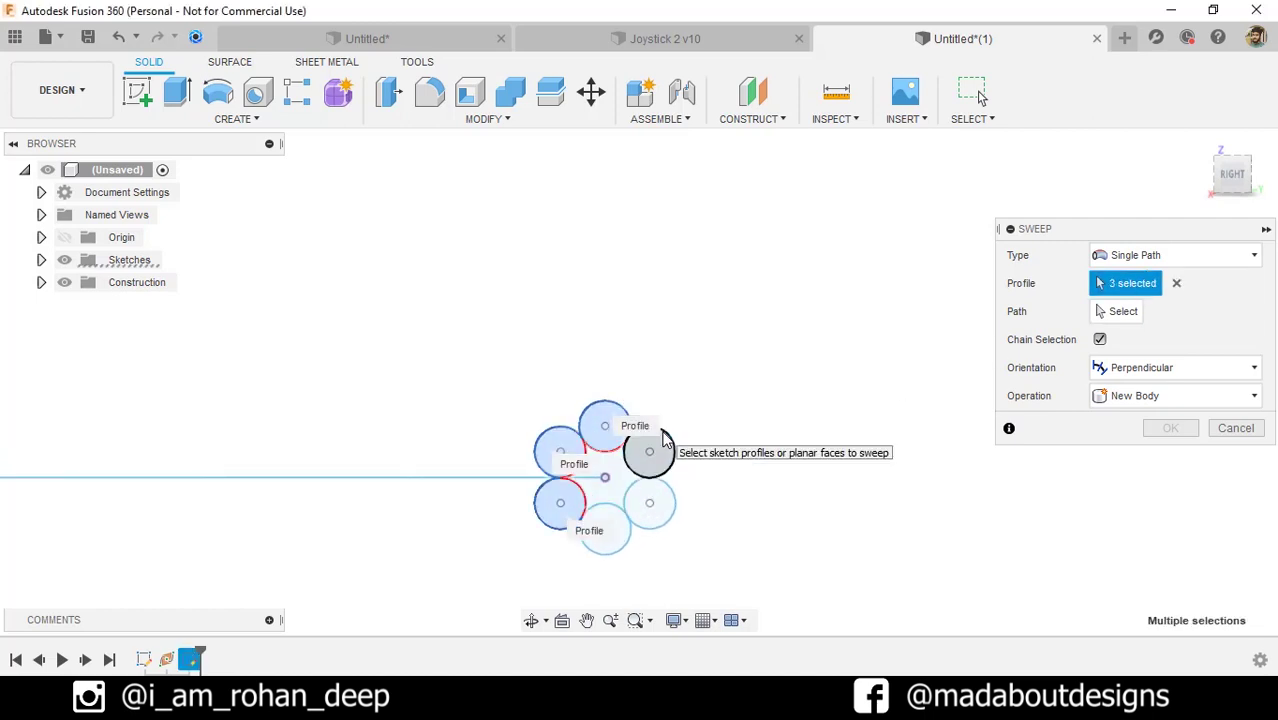
pyautogui.click(650, 443)
pyautogui.click(672, 510)
pyautogui.click(628, 536)
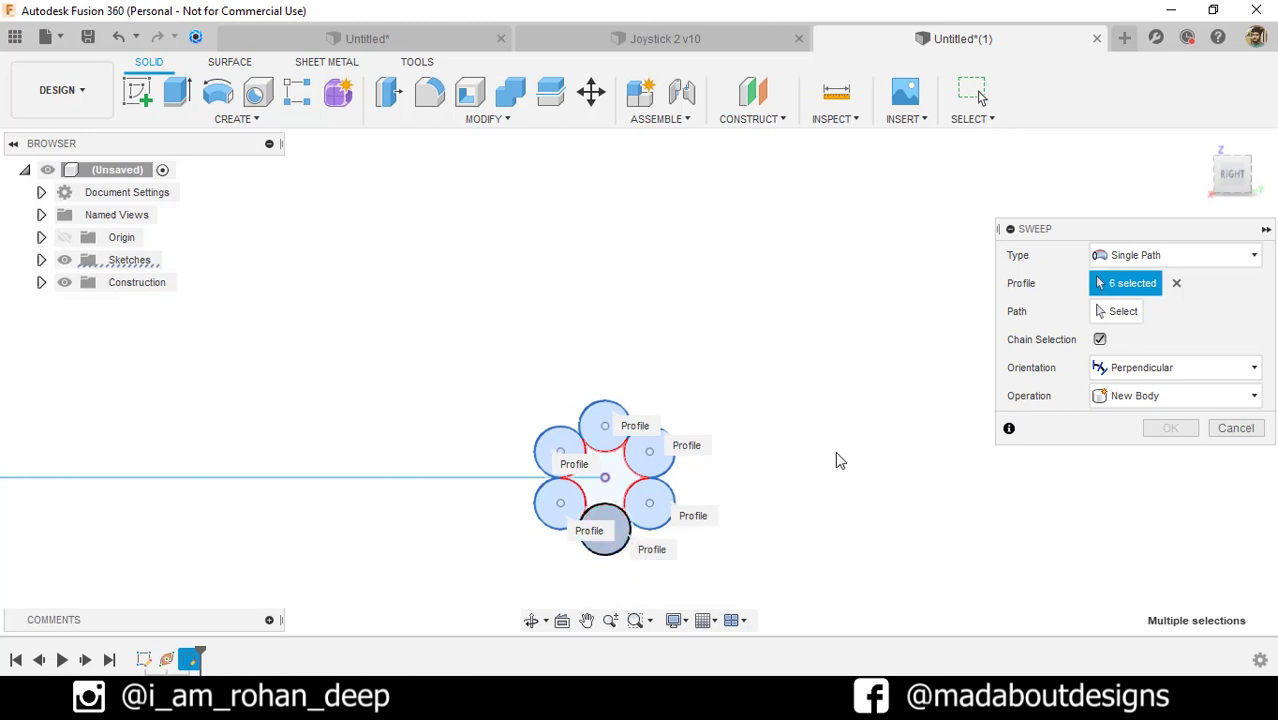
pyautogui.click(1110, 311)
pyautogui.scroll(-2, 770, 322)
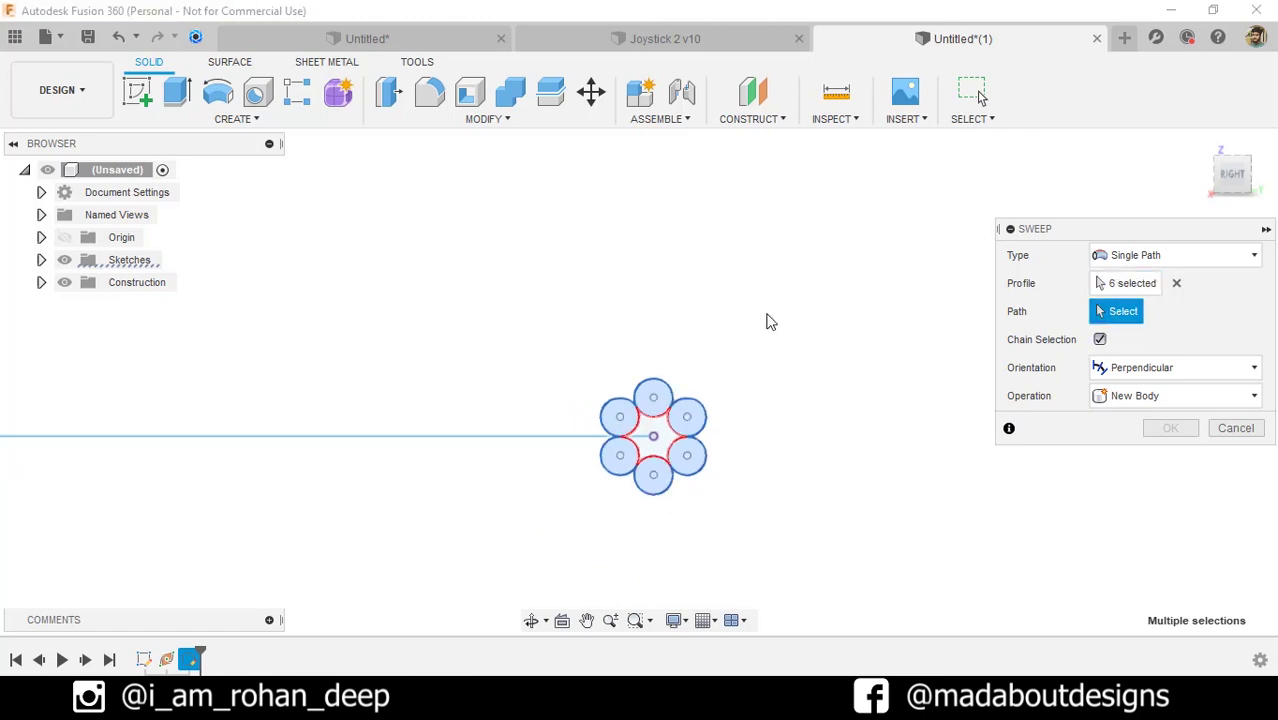
pyautogui.click(514, 436)
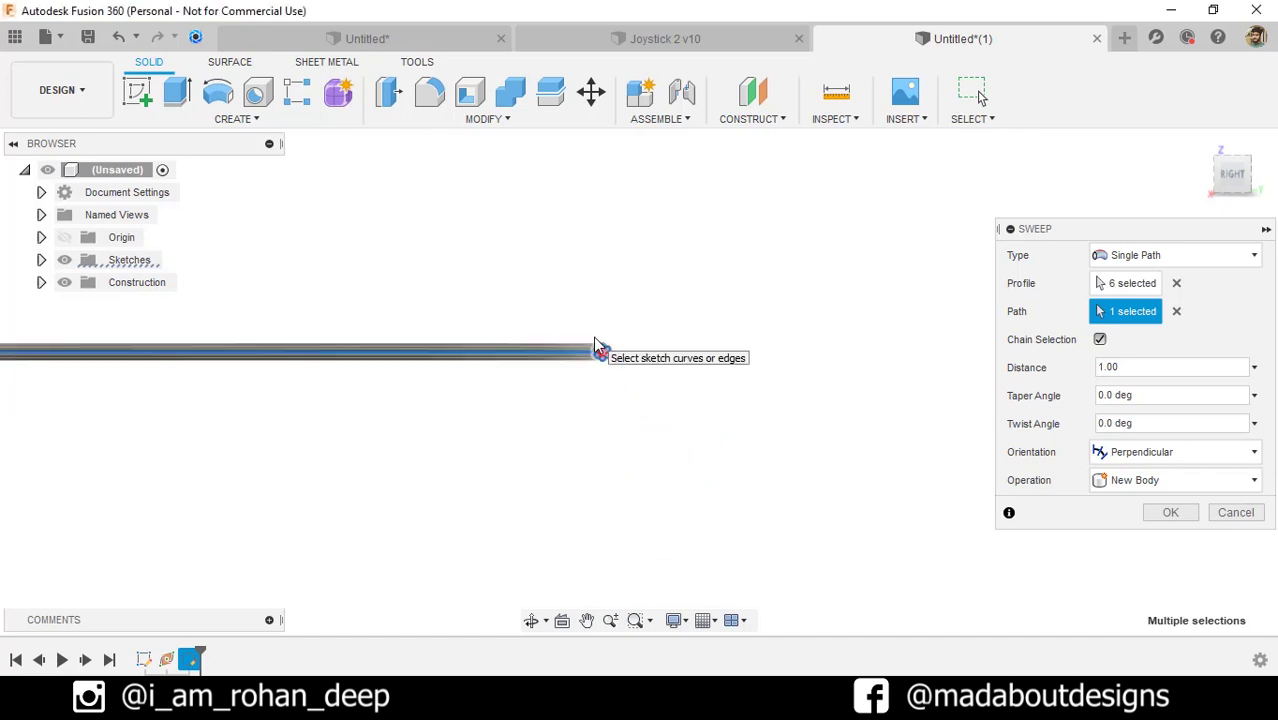
# Inspect the six-strand sweep preview at a 0.8 distance, then select the value to replace it
pyautogui.keyDown('shift'); pyautogui.moveTo(468, 371); pyautogui.dragTo(462, 318, button='middle'); pyautogui.keyUp('shift')
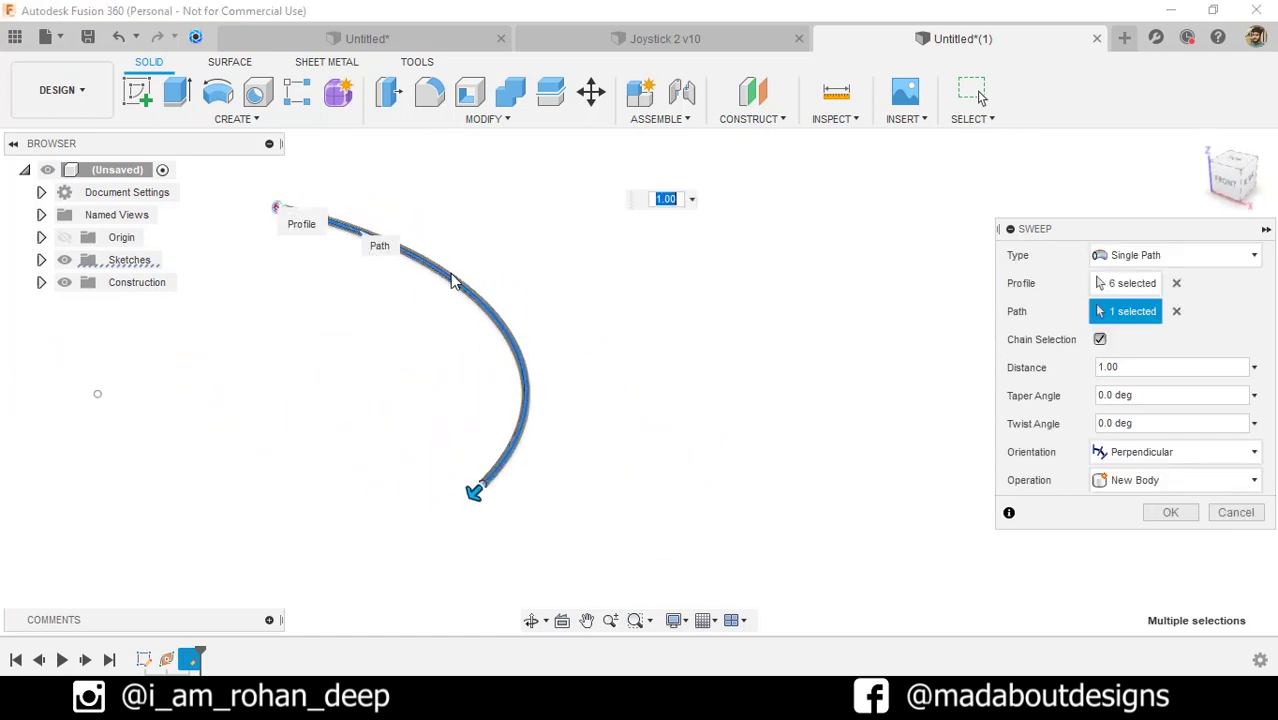
pyautogui.scroll(10, 436, 540)
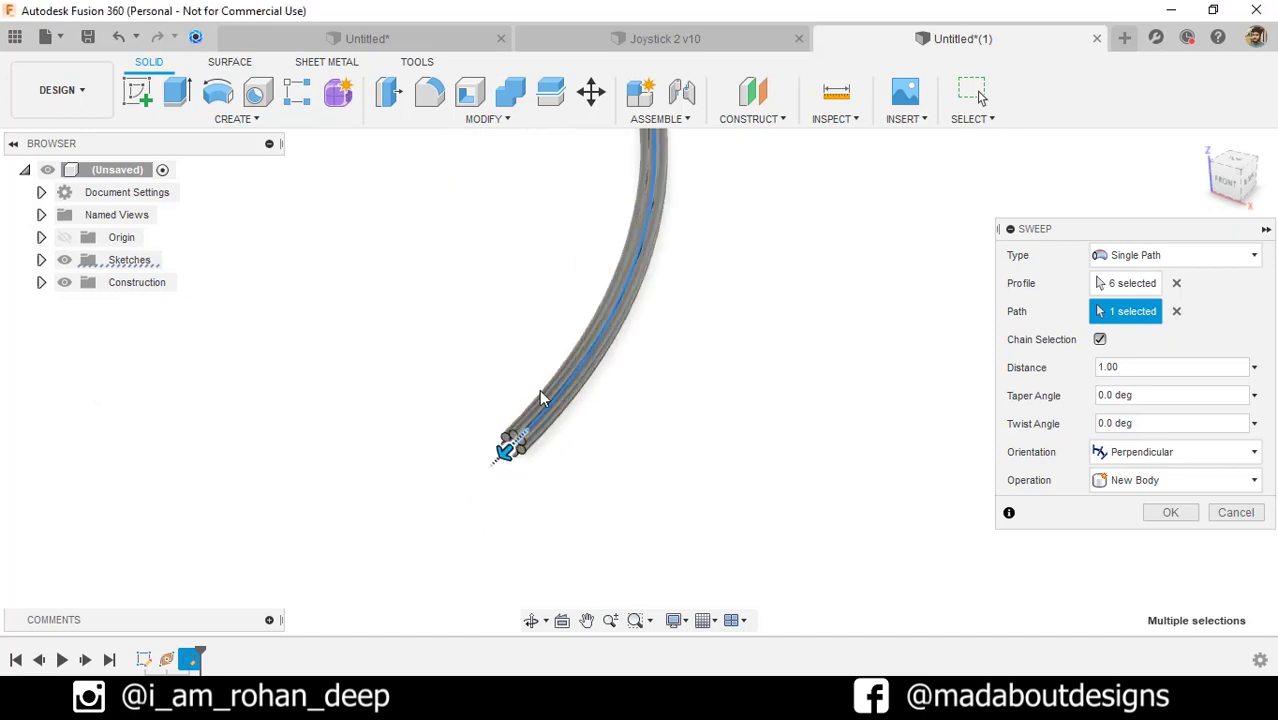
pyautogui.keyDown('shift'); pyautogui.moveTo(505, 530); pyautogui.dragTo(519, 503, button='middle'); pyautogui.keyUp('shift')
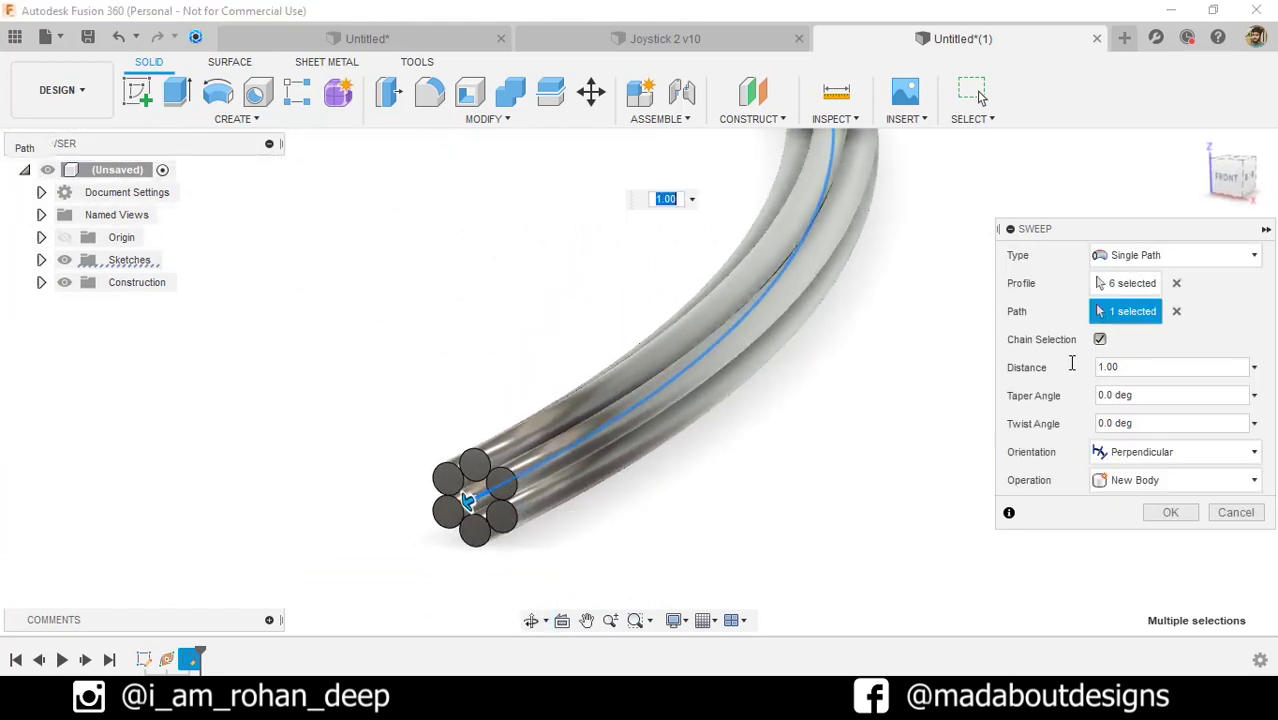
pyautogui.click(1125, 367)
pyautogui.press('Return')
pyautogui.scroll(-3, 945, 351)
pyautogui.moveTo(901, 354); pyautogui.dragTo(713, 226, button='middle')
pyautogui.scroll(-3, 795, 335)
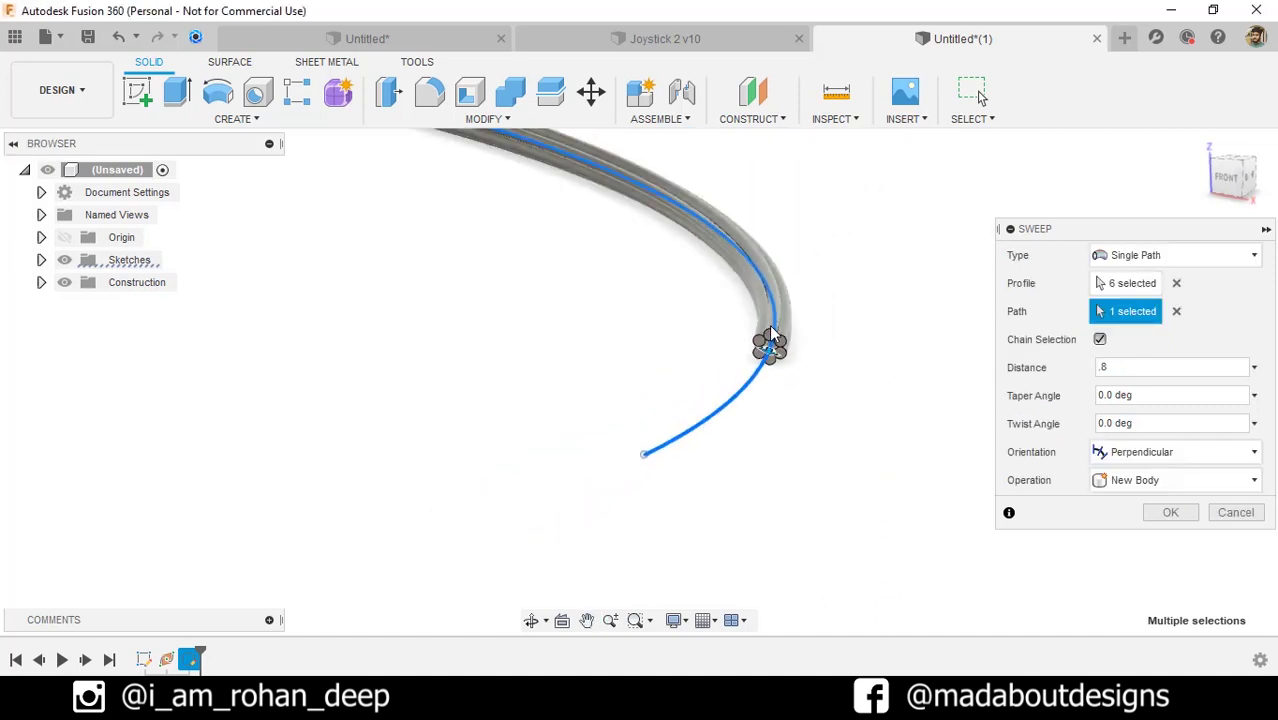
pyautogui.moveTo(798, 342); pyautogui.dragTo(866, 404, button='middle')
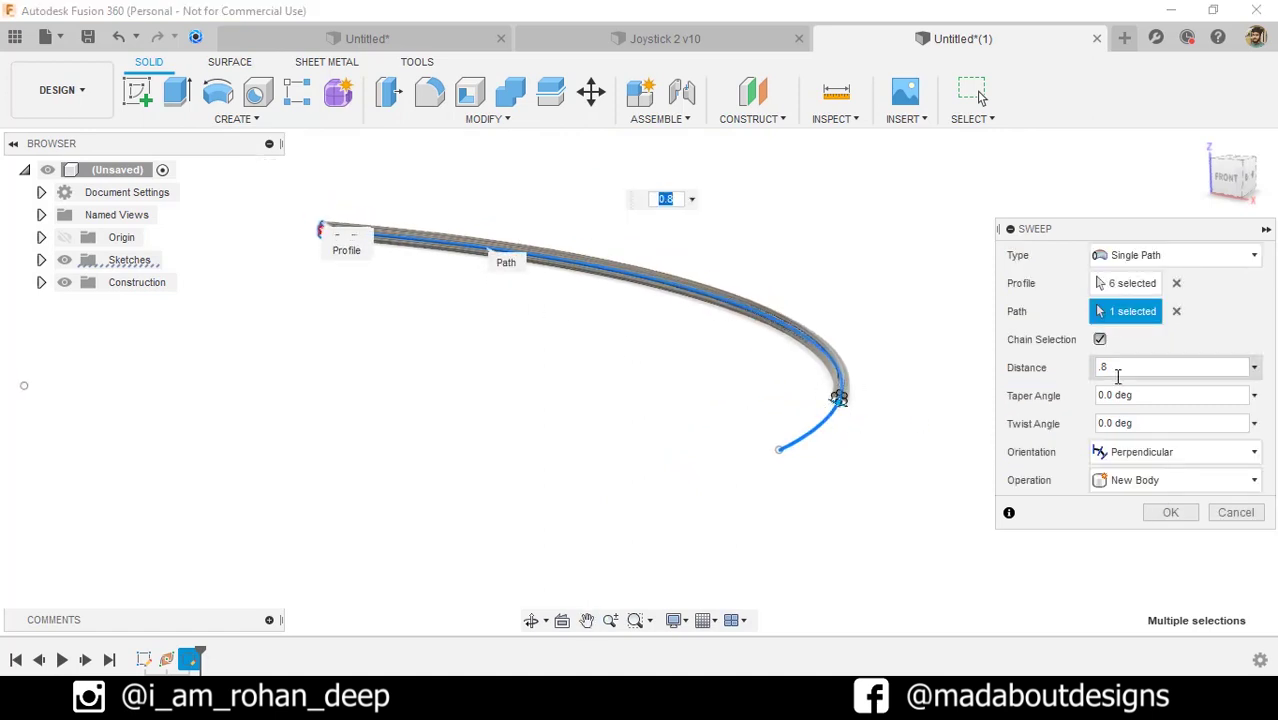
pyautogui.hotkey('ctrl', 'a')
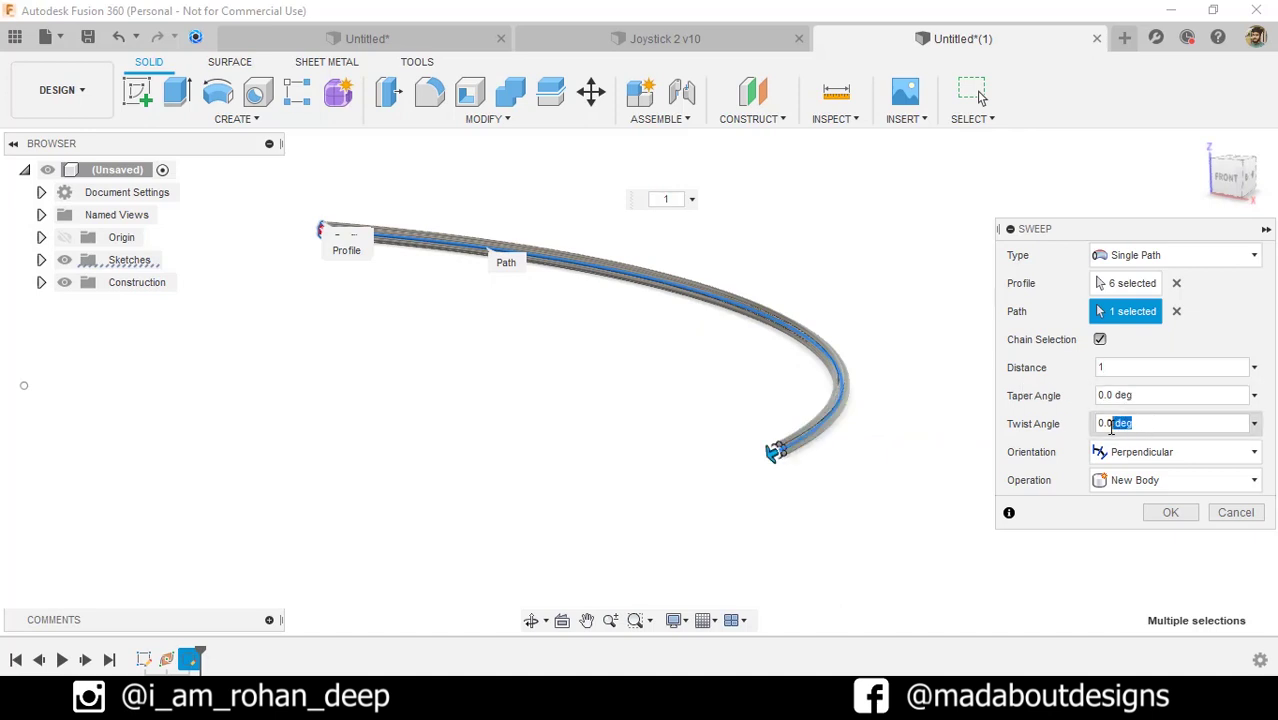
# Set the sweep twist angle to 360° and inspect the twisted strands
pyautogui.click(1111, 424)
pyautogui.scroll(3, 913, 437)
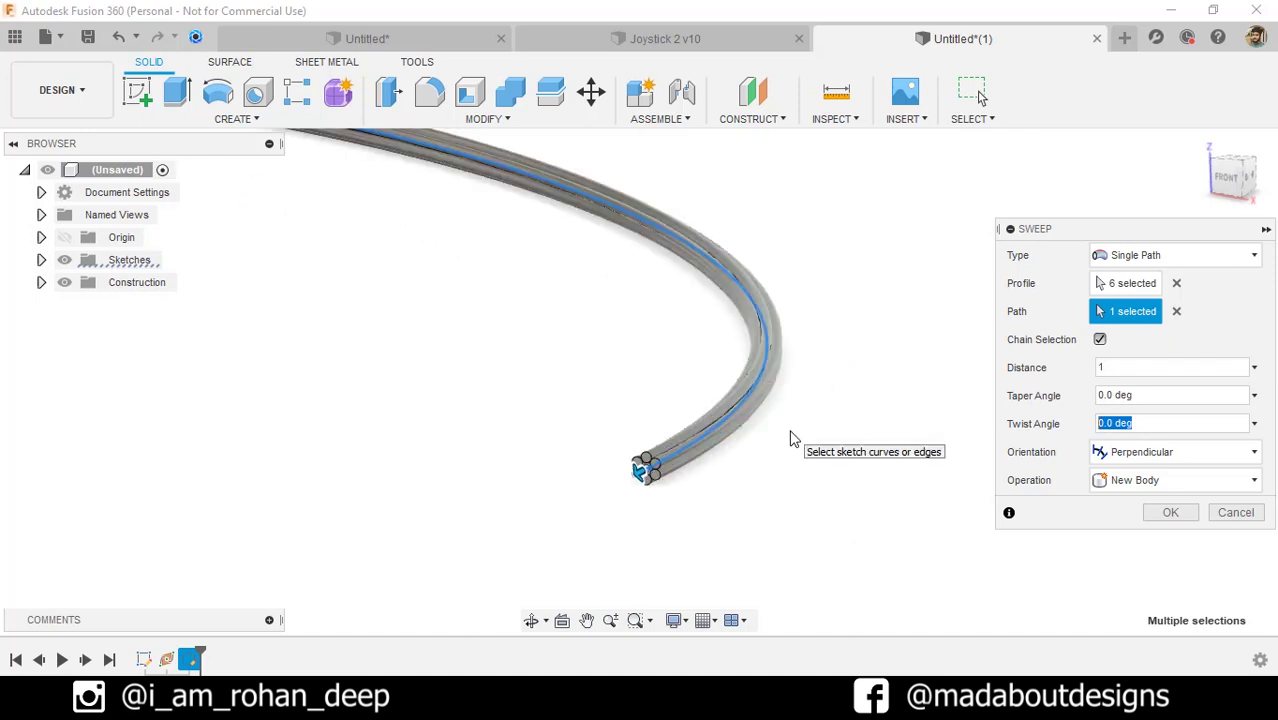
pyautogui.write('360')
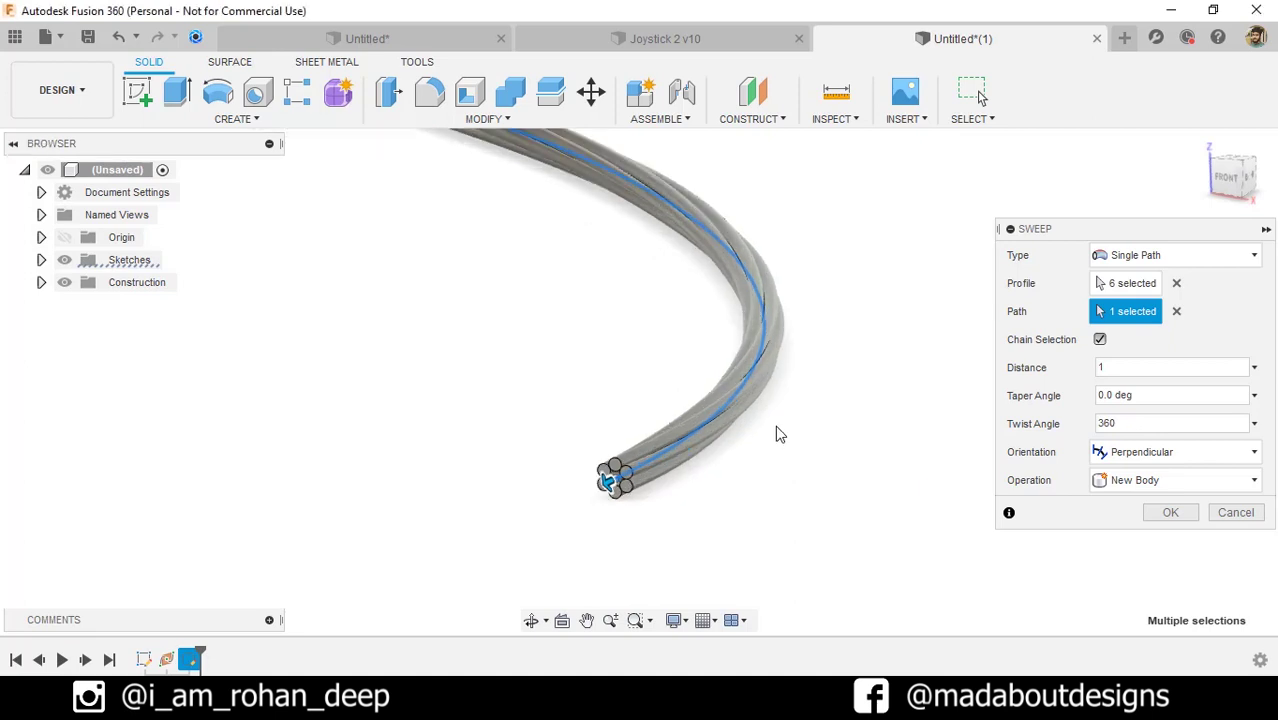
pyautogui.keyDown('shift'); pyautogui.moveTo(776, 434); pyautogui.dragTo(537, 333, button='middle'); pyautogui.keyUp('shift')
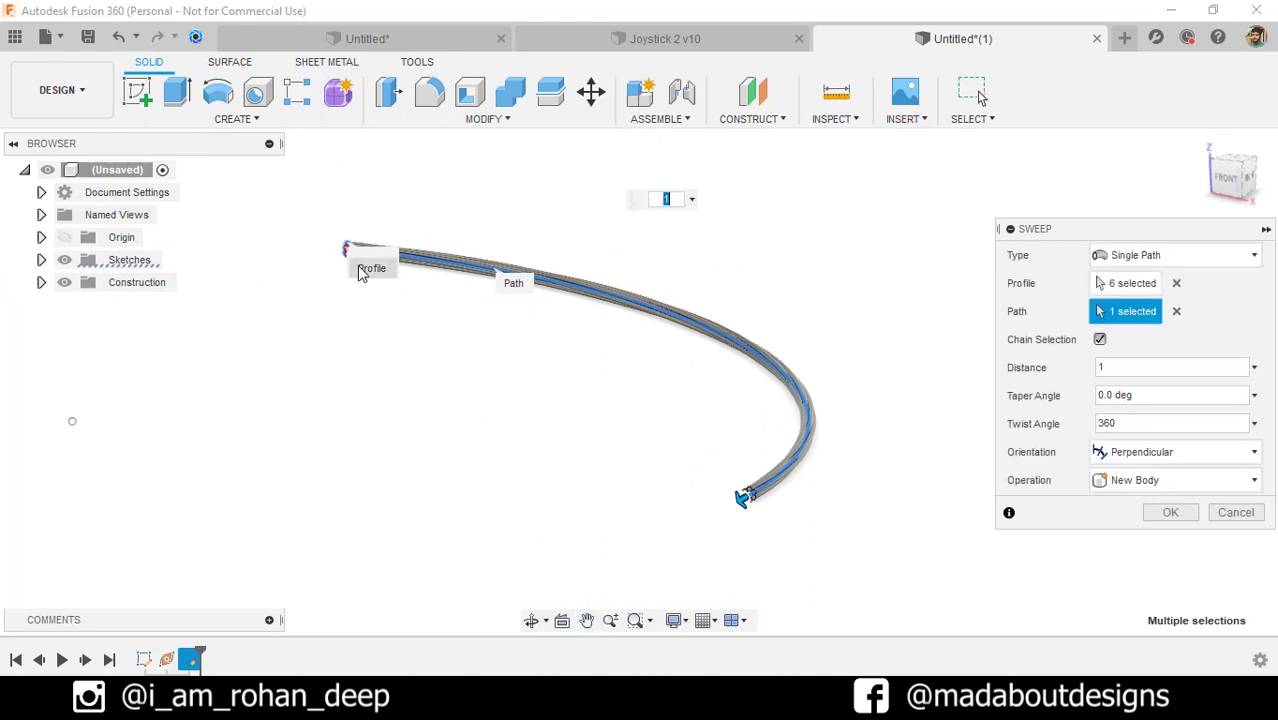
pyautogui.scroll(3, 747, 491)
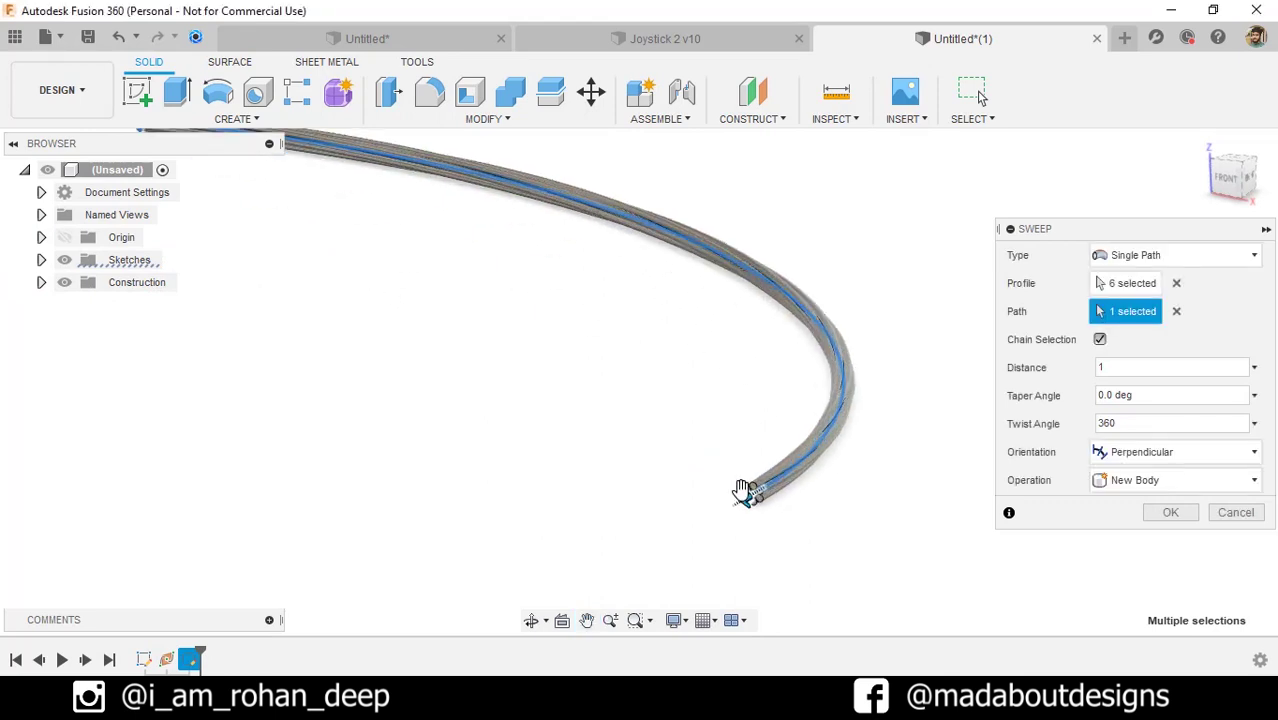
pyautogui.moveTo(747, 491); pyautogui.dragTo(744, 636, button='middle')
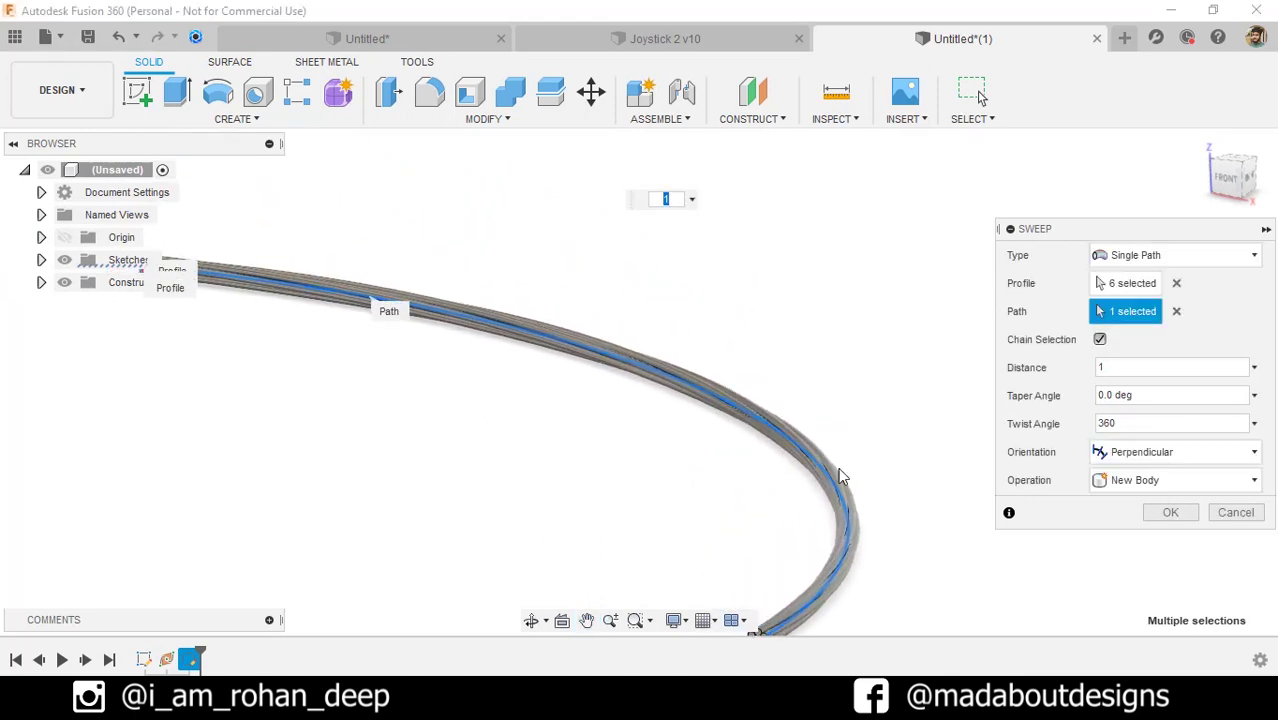
pyautogui.moveTo(725, 497); pyautogui.dragTo(705, 383, button='middle')
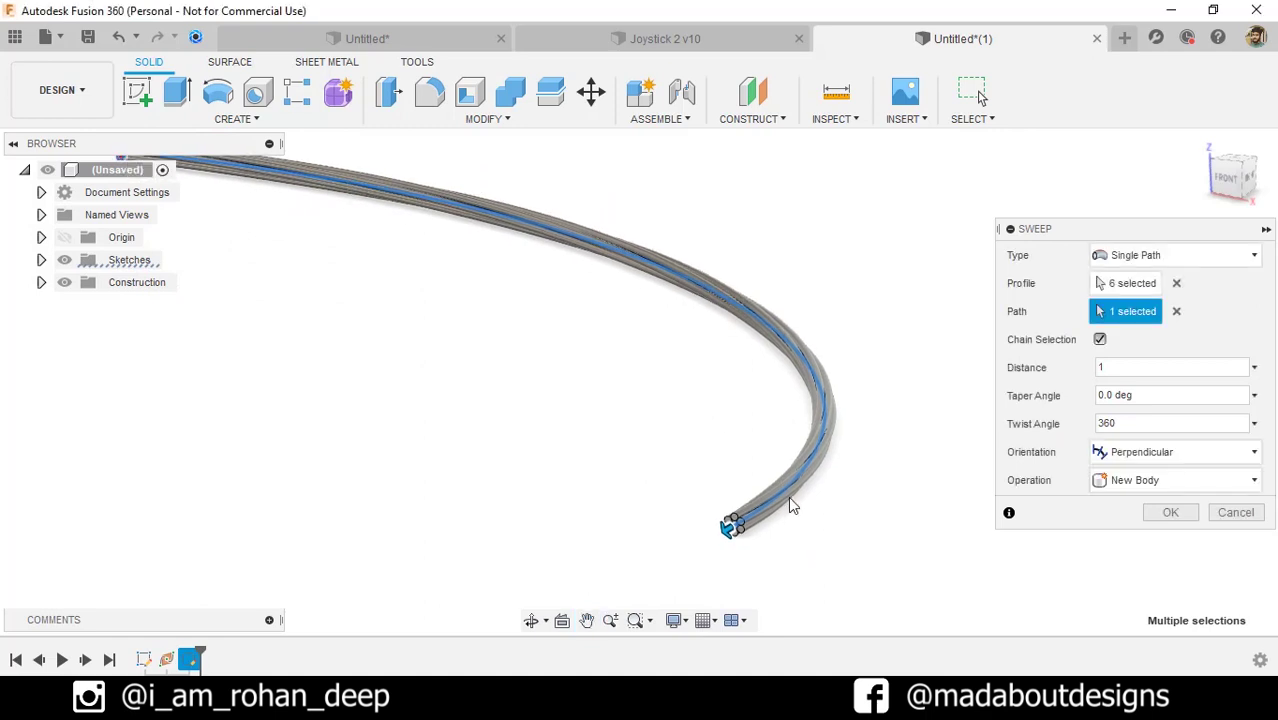
pyautogui.scroll(3, 788, 500)
pyautogui.moveTo(796, 397); pyautogui.dragTo(850, 463, button='middle')
pyautogui.scroll(-3, 776, 323)
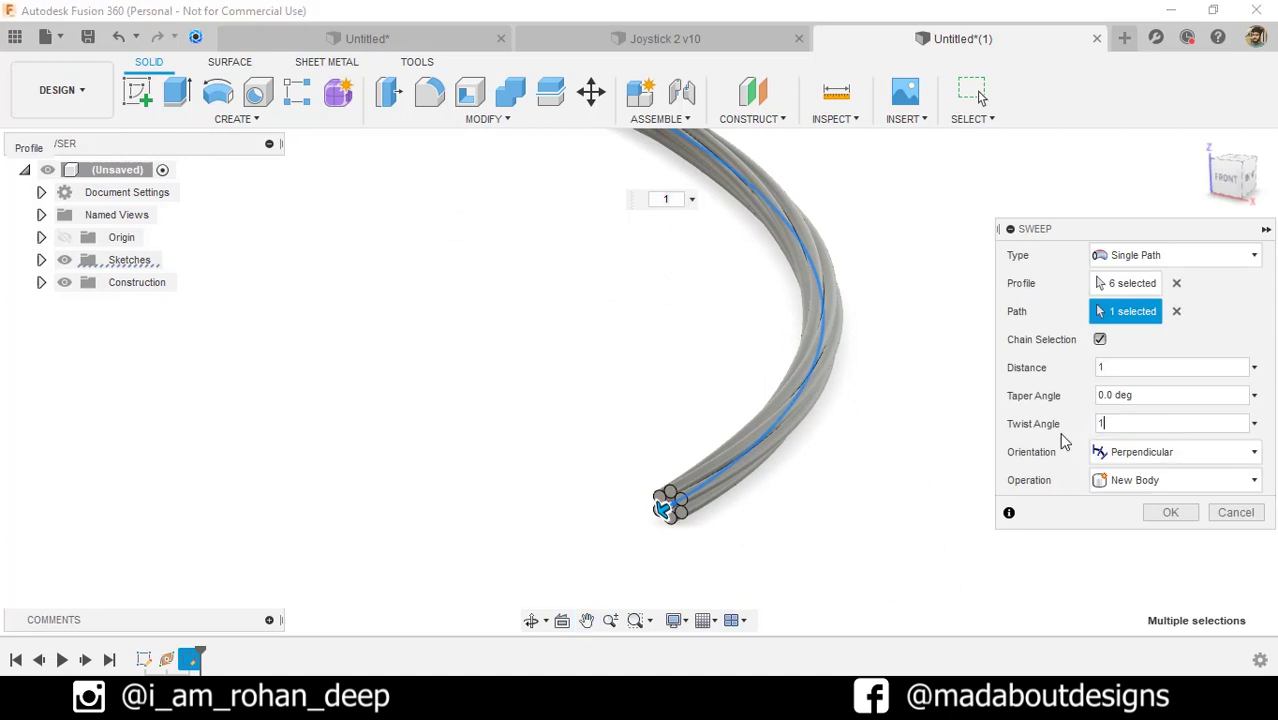
# Change the twist angle to 1080° and confirm the sweep
pyautogui.write('080')
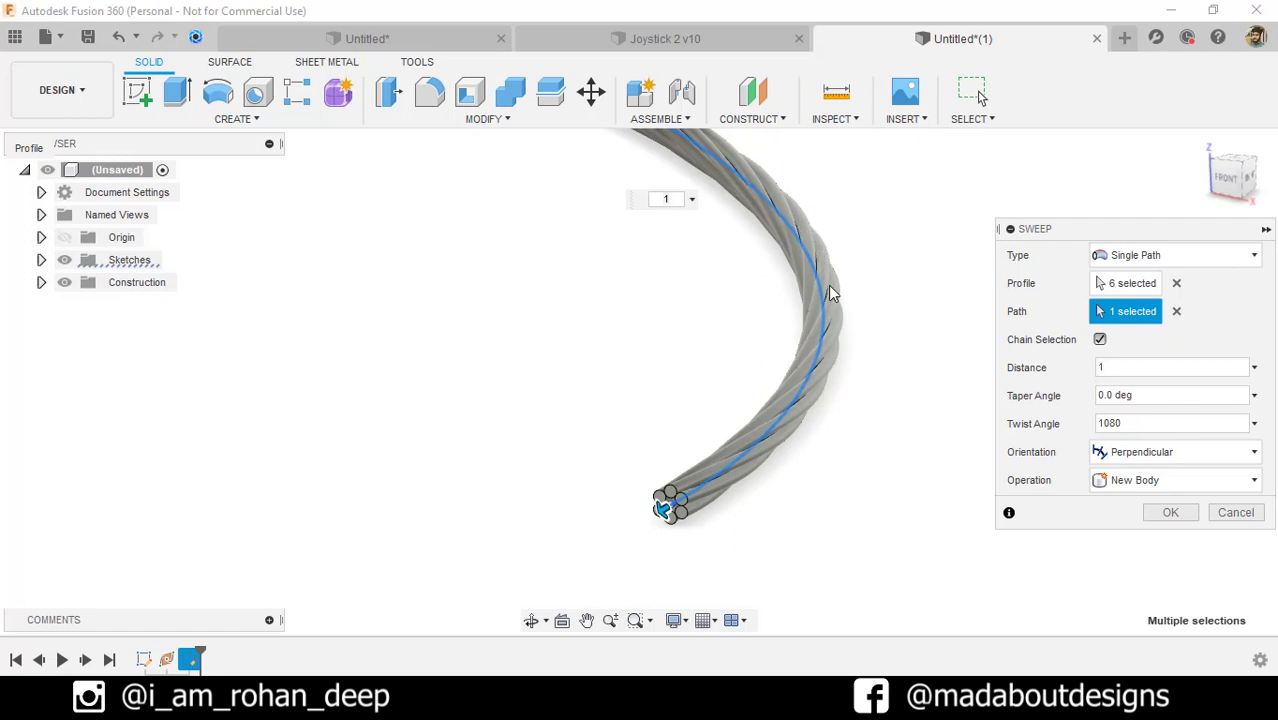
pyautogui.scroll(-3, 705, 359)
pyautogui.moveTo(705, 359); pyautogui.dragTo(800, 476, button='middle')
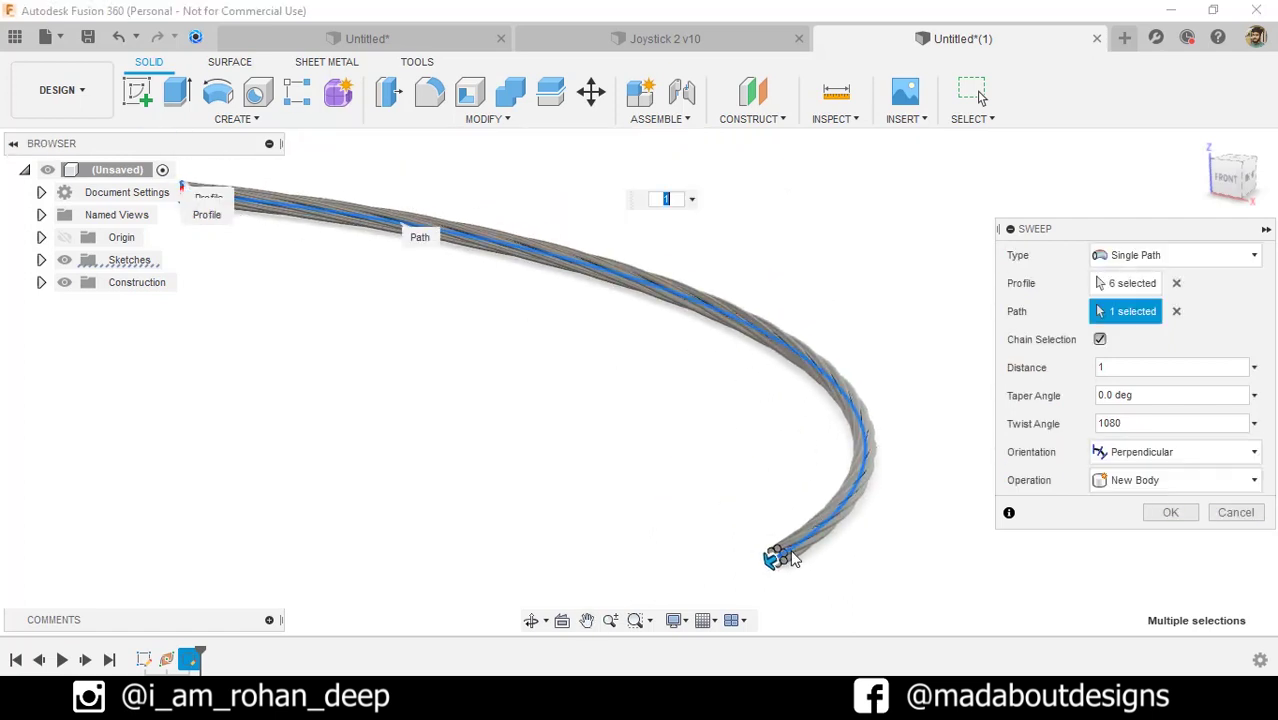
pyautogui.click(1172, 512)
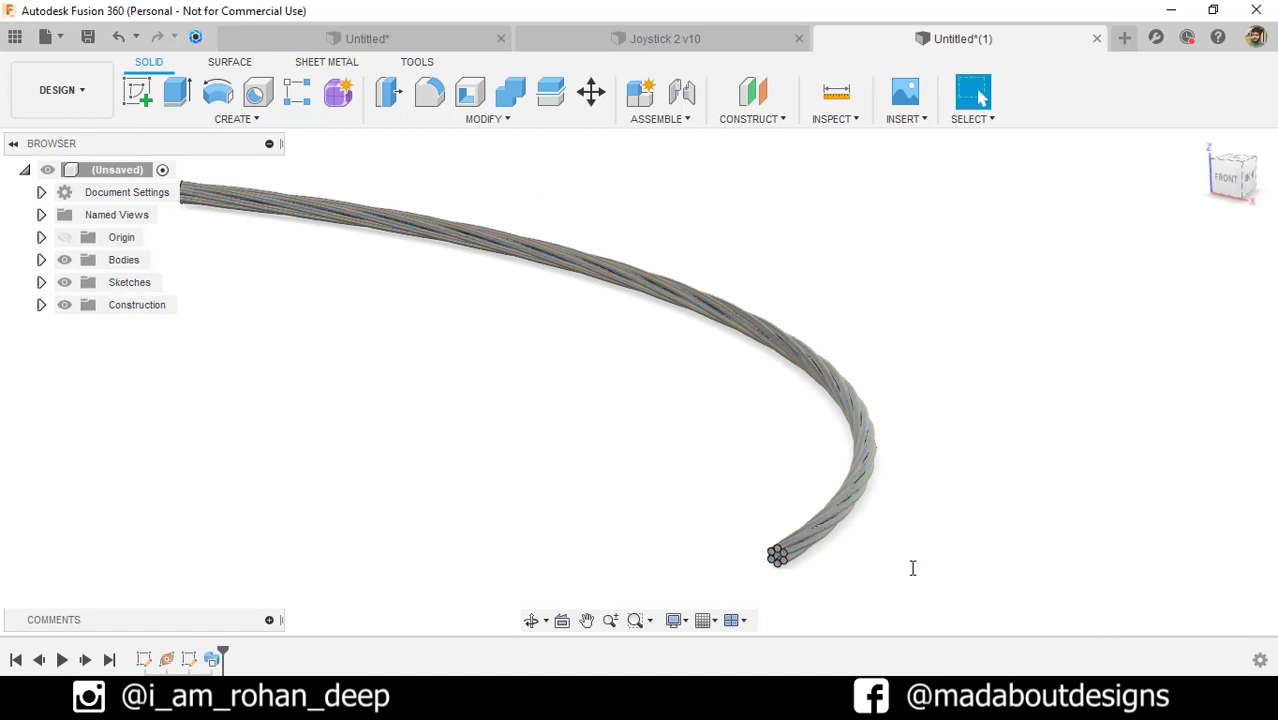
# Apply Powder Coat - Rough (Black) from the Appearance library to the wire
pyautogui.scroll(5, 890, 582)
pyautogui.keyDown('shift'); pyautogui.moveTo(810, 591); pyautogui.dragTo(859, 524, button='middle'); pyautogui.keyUp('shift')
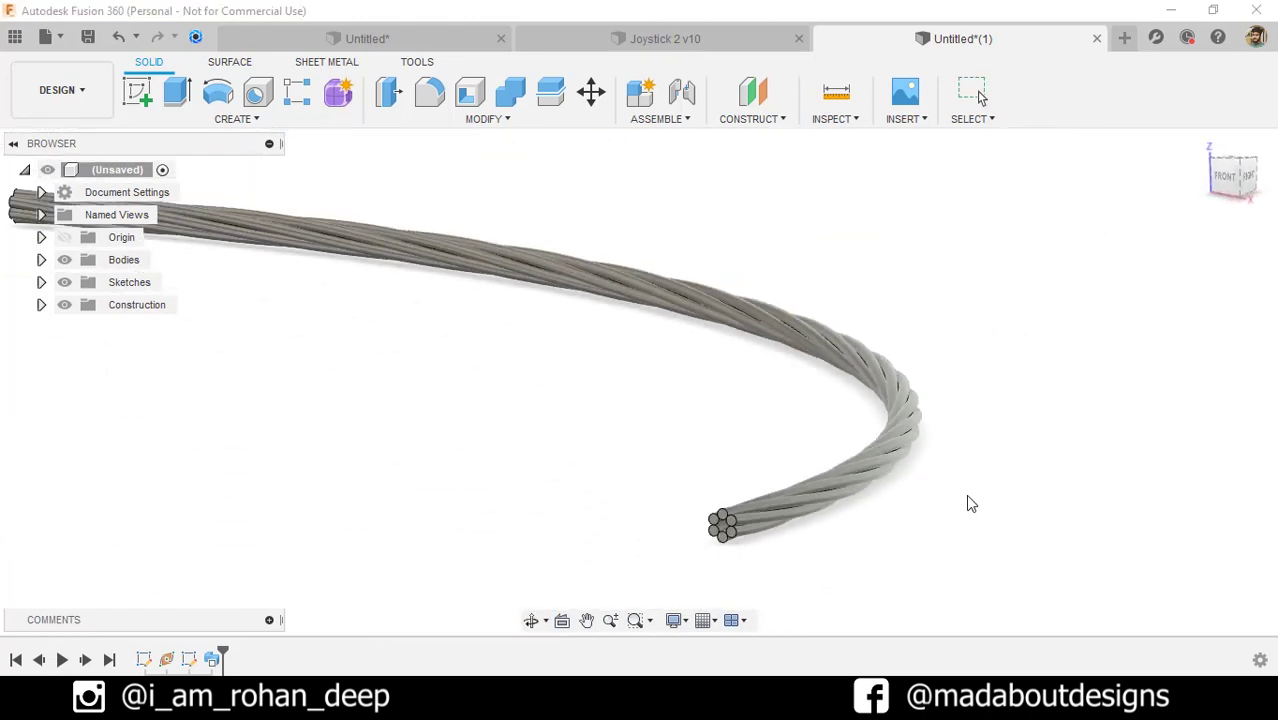
pyautogui.press('a')
pyautogui.scroll(-3, 1041, 466)
pyautogui.scroll(2, 1041, 470)
pyautogui.moveTo(1043, 479); pyautogui.dragTo(900, 475)
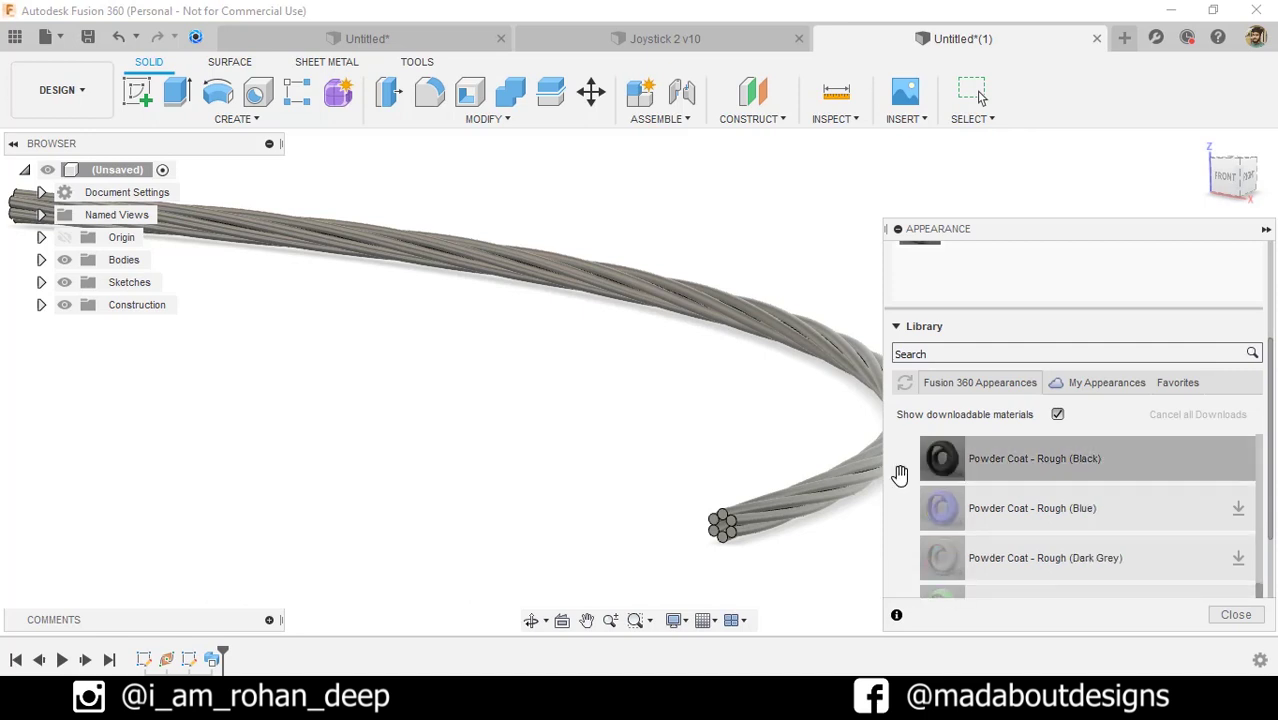
pyautogui.scroll(1, 1015, 483)
pyautogui.moveTo(1004, 525); pyautogui.dragTo(758, 495)
# Change the powder coat's colour to teal
pyautogui.doubleClick(968, 392)
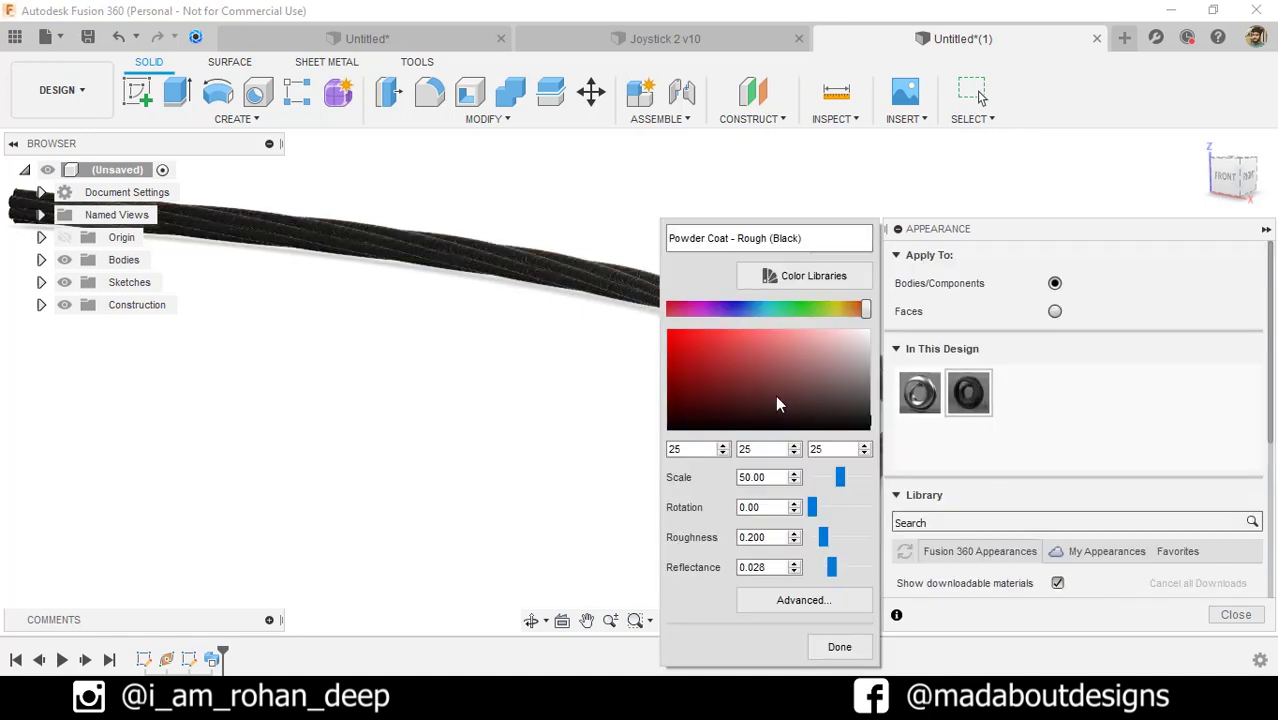
pyautogui.moveTo(866, 308); pyautogui.dragTo(768, 314)
pyautogui.moveTo(735, 357); pyautogui.dragTo(741, 354)
pyautogui.click(839, 647)
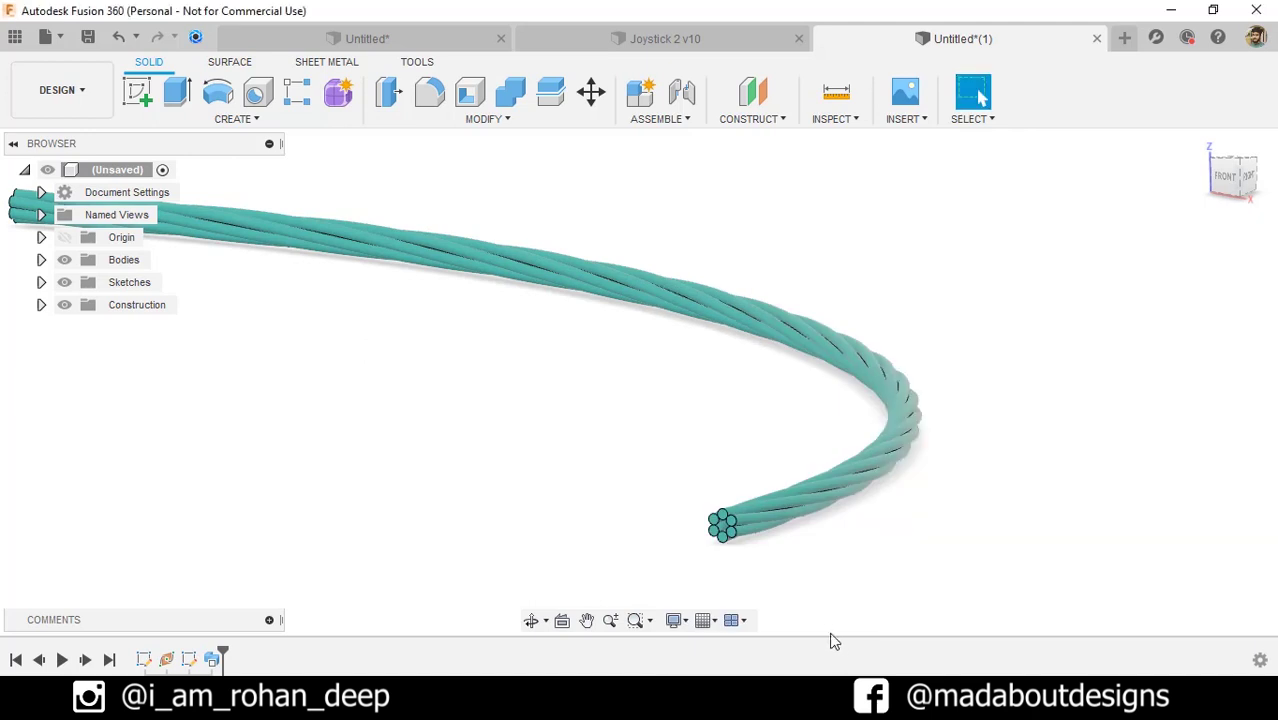
# Orbit to view the teal wire, then switch to the Joystick 2 v10 design
pyautogui.scroll(2, 858, 533)
pyautogui.moveTo(858, 533)
pyautogui.keyDown('shift'); pyautogui.mouseDown(button='middle')
pyautogui.moveTo(853, 517)
pyautogui.moveTo(876, 511)
pyautogui.moveTo(870, 528)
pyautogui.mouseUp(button='middle'); pyautogui.keyUp('shift')
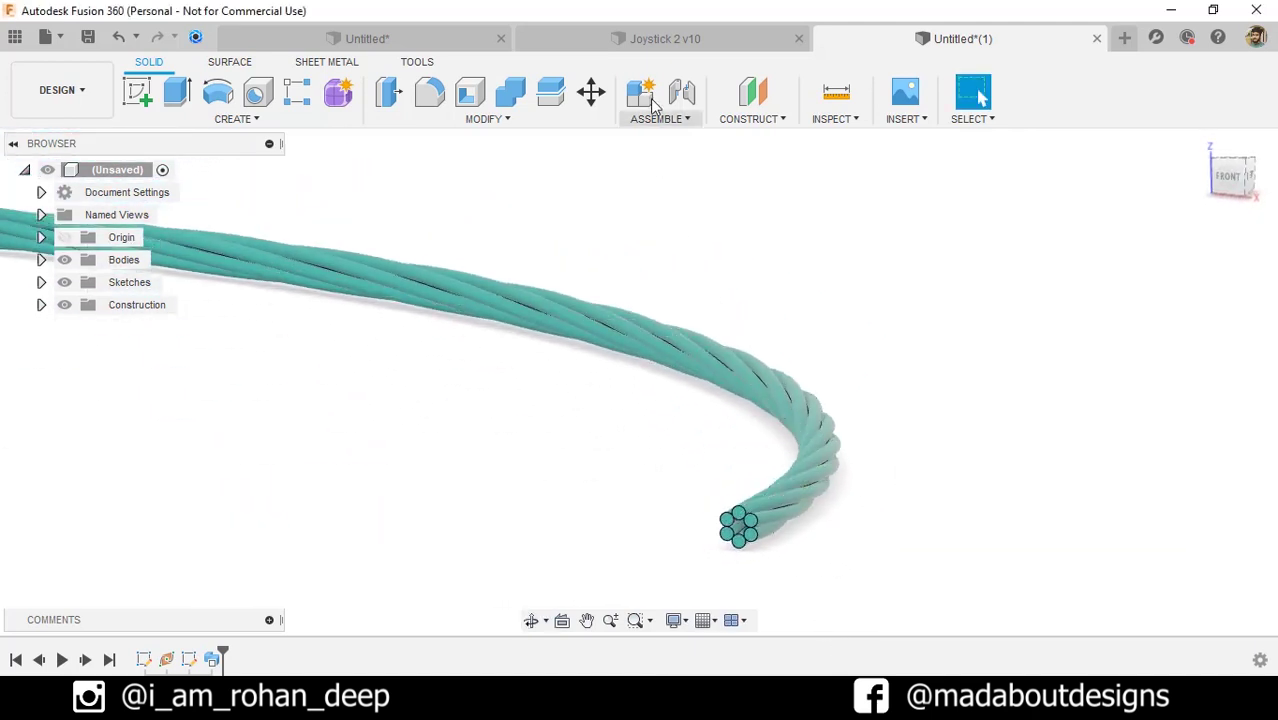
pyautogui.click(639, 39)
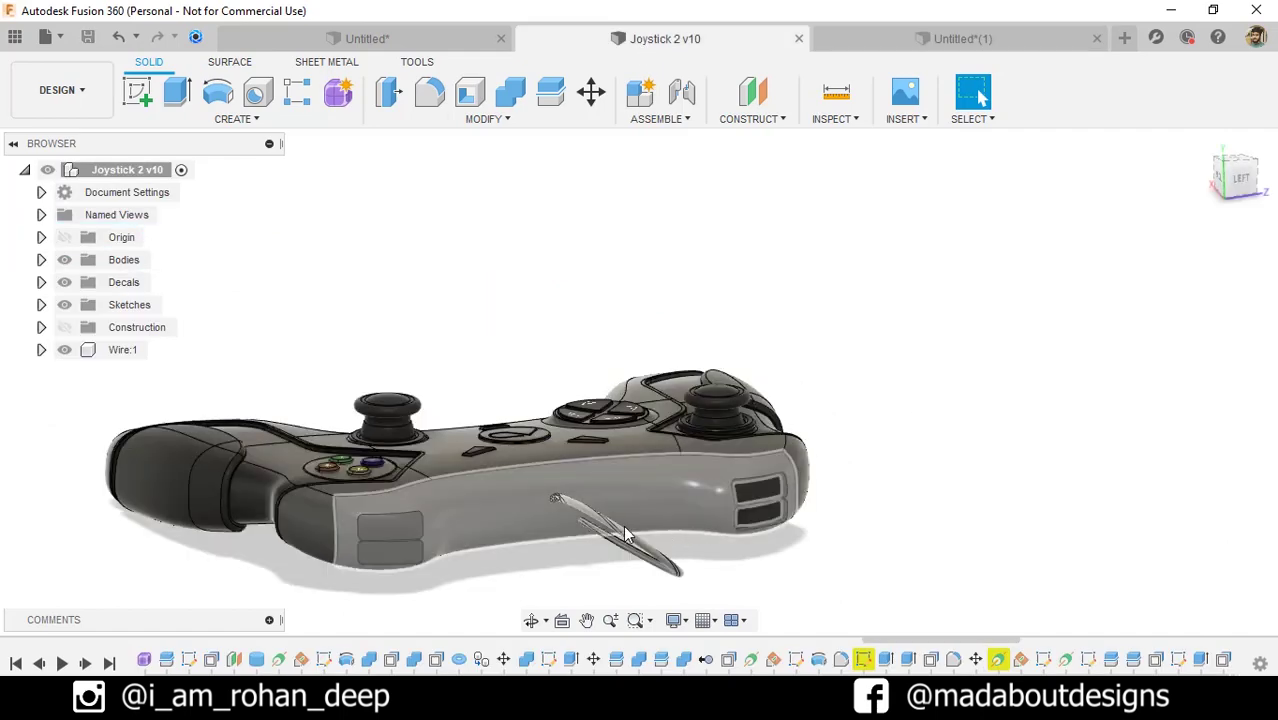
pyautogui.scroll(5, 516, 499)
pyautogui.scroll(3, 505, 487)
pyautogui.keyDown('shift'); pyautogui.moveTo(689, 489); pyautogui.dragTo(759, 504, button='middle'); pyautogui.keyUp('shift')
pyautogui.press('Escape')
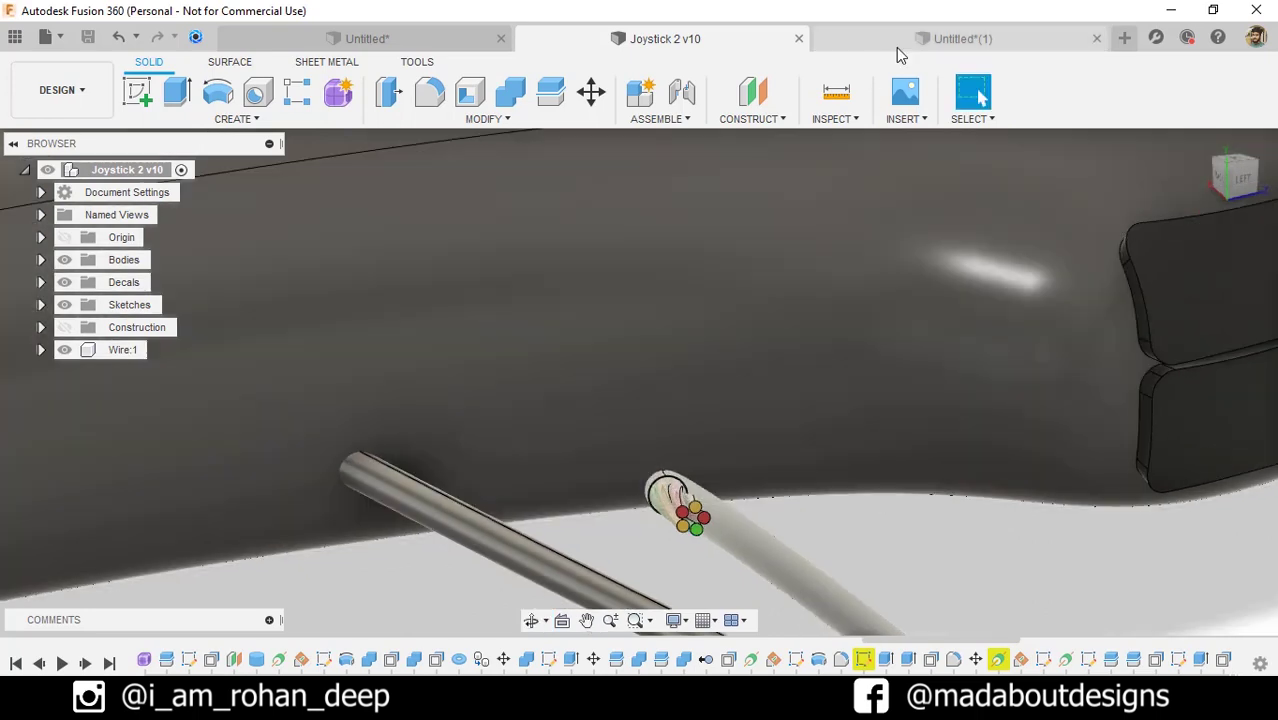
pyautogui.click(896, 42)
pyautogui.scroll(-2, 955, 408)
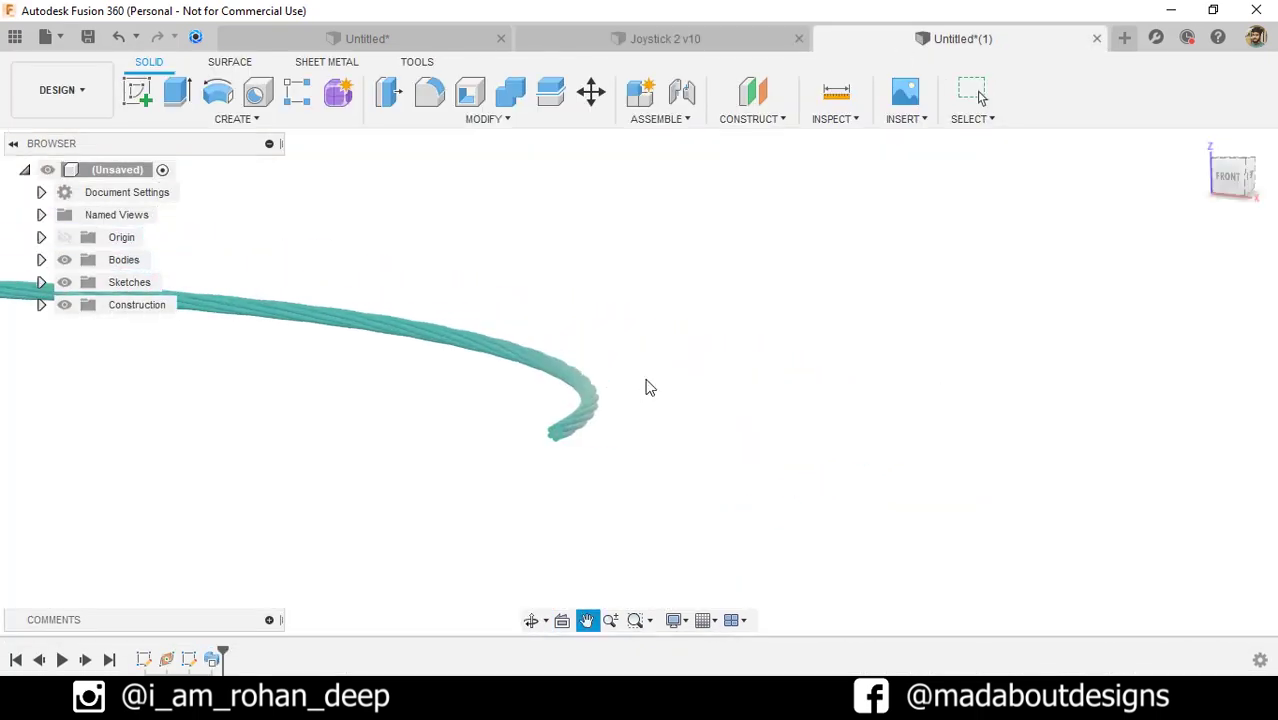
pyautogui.scroll(-2, 648, 388)
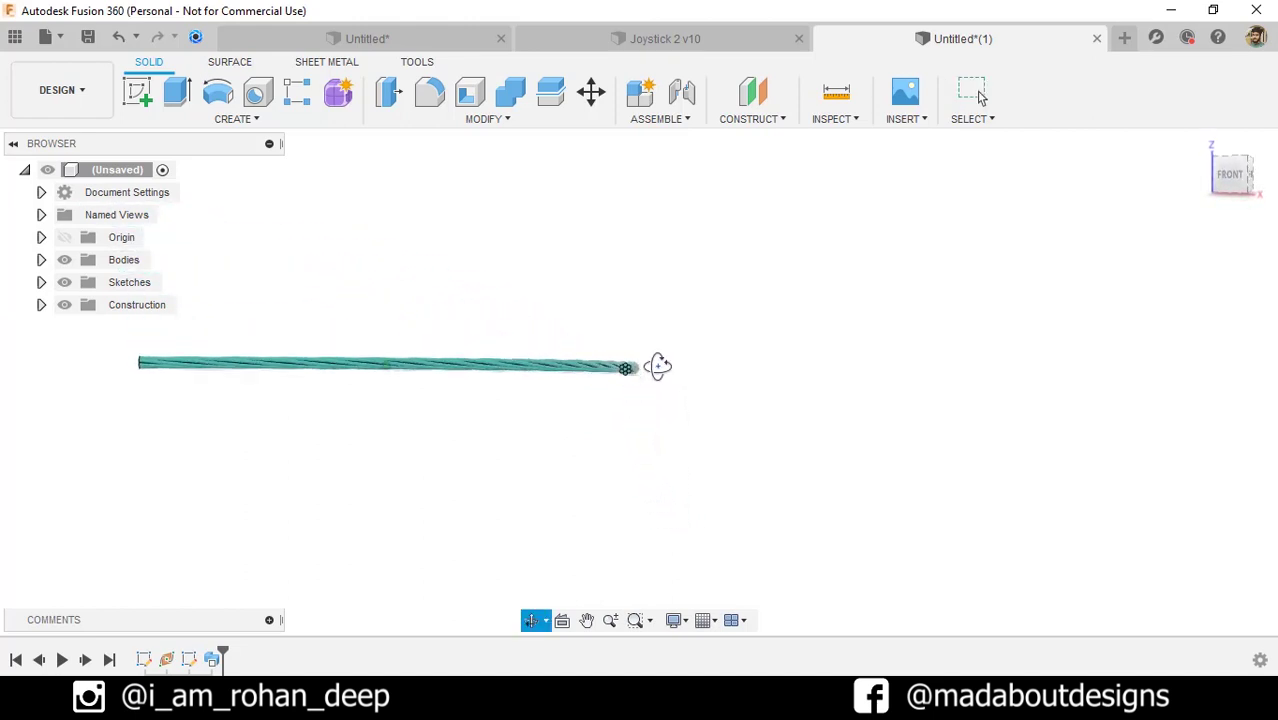
pyautogui.scroll(4, 779, 454)
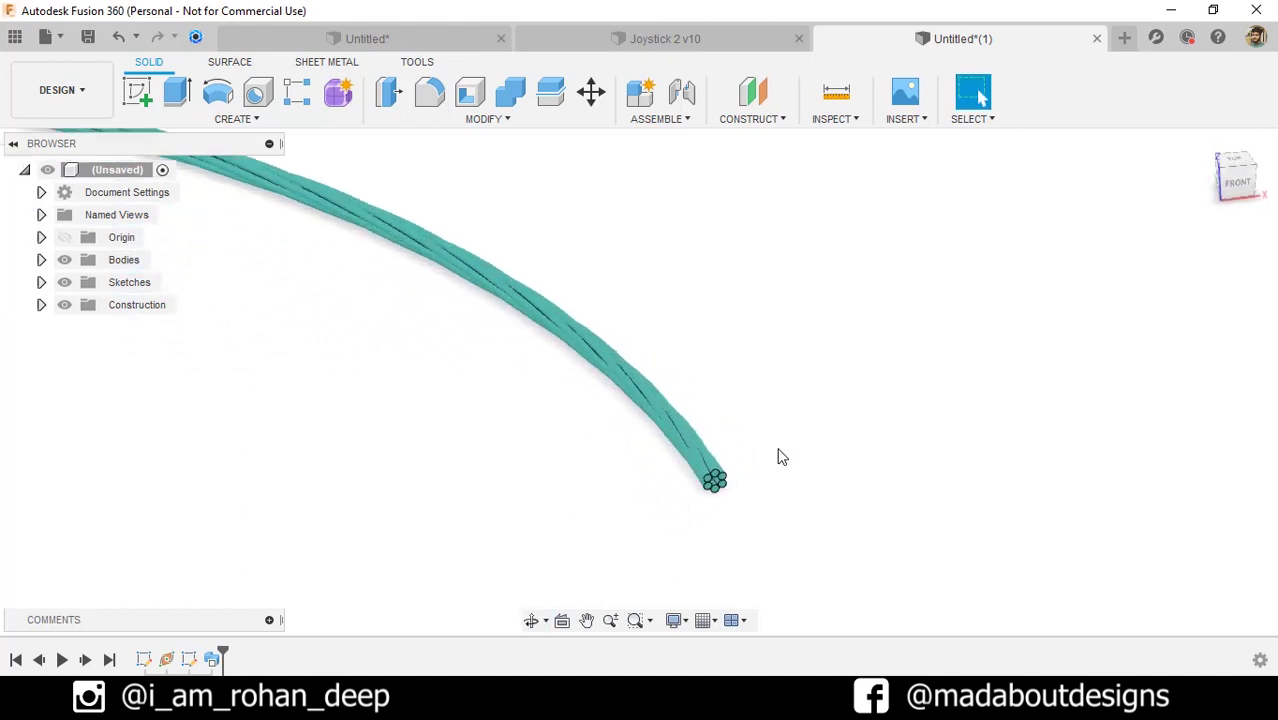